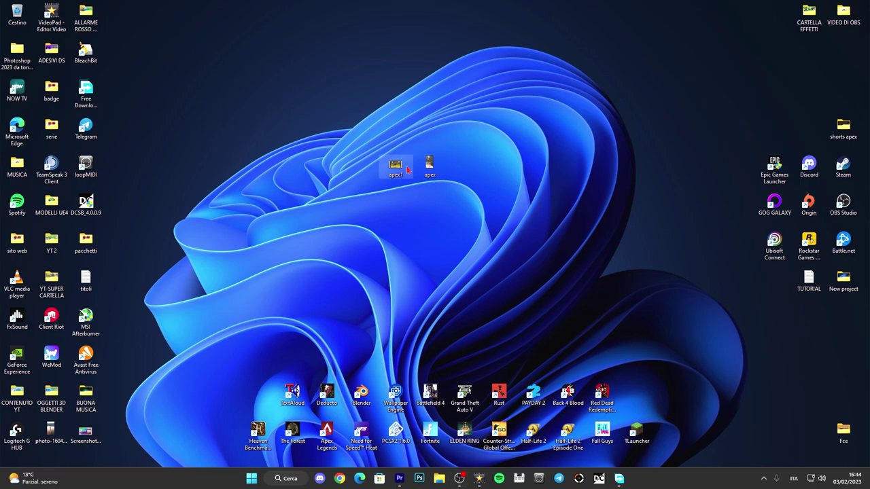
- Play the apex1 video from the desktop in the media player, pause it and close the player
mouse_move(430, 173)
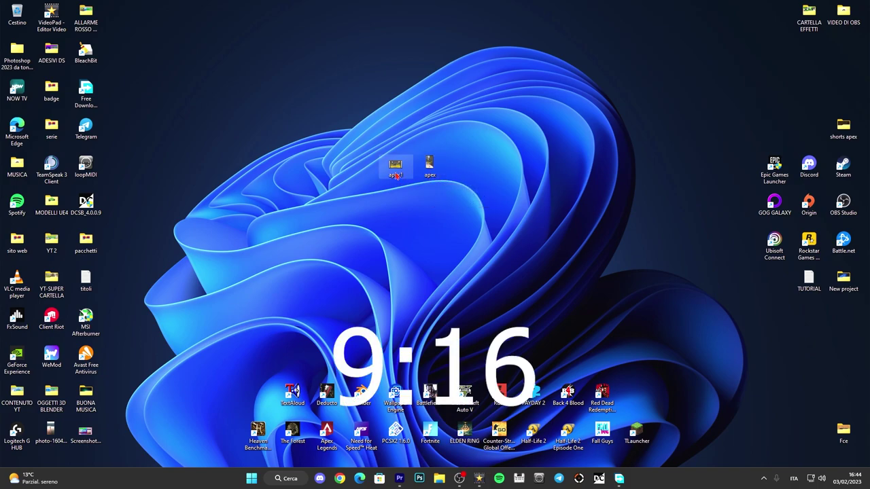
double_click(395, 171)
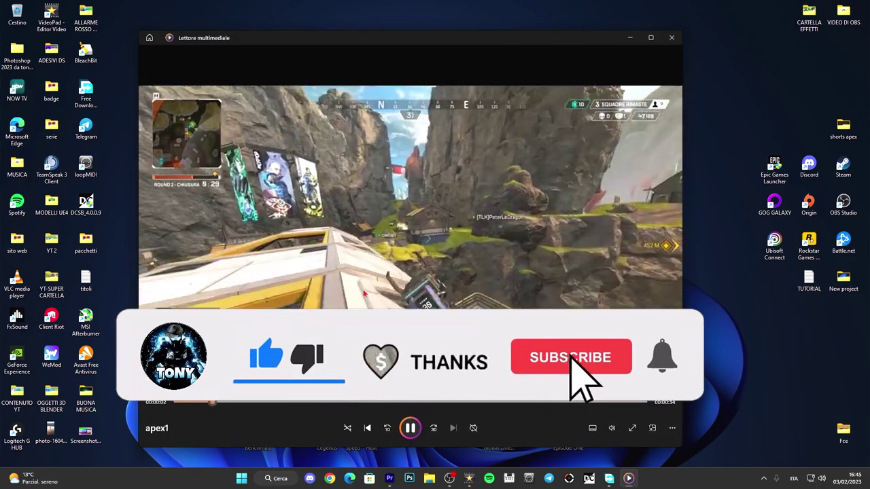
key("space")
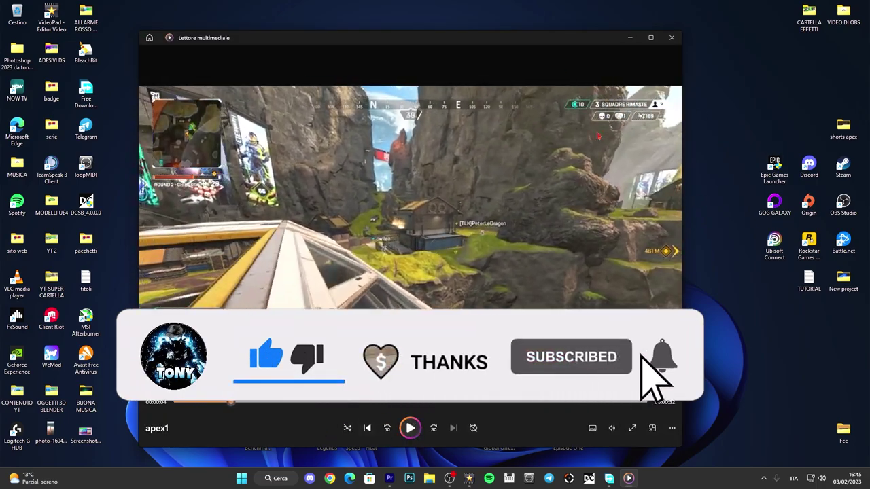
left_click(671, 38)
- Play the vertical apex video from the desktop, pause it to view its format, and close the player
double_click(431, 168)
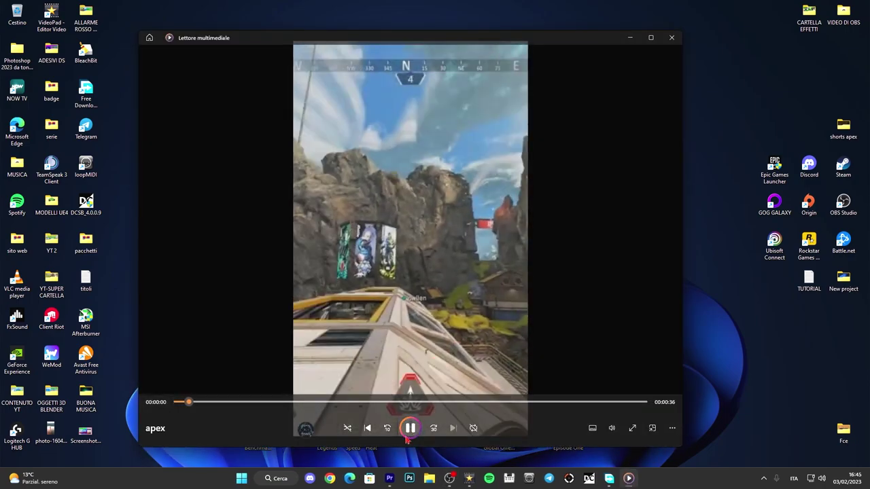
left_click(312, 381)
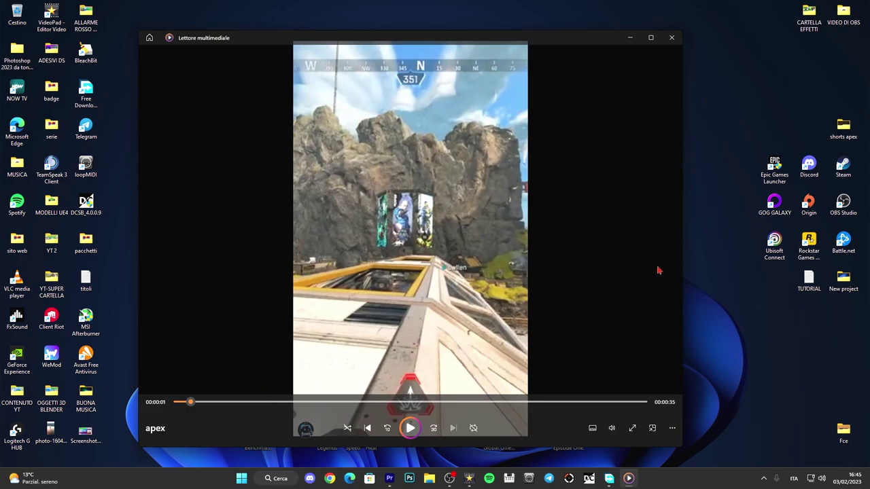
left_click_drag(396, 35, 708, 47)
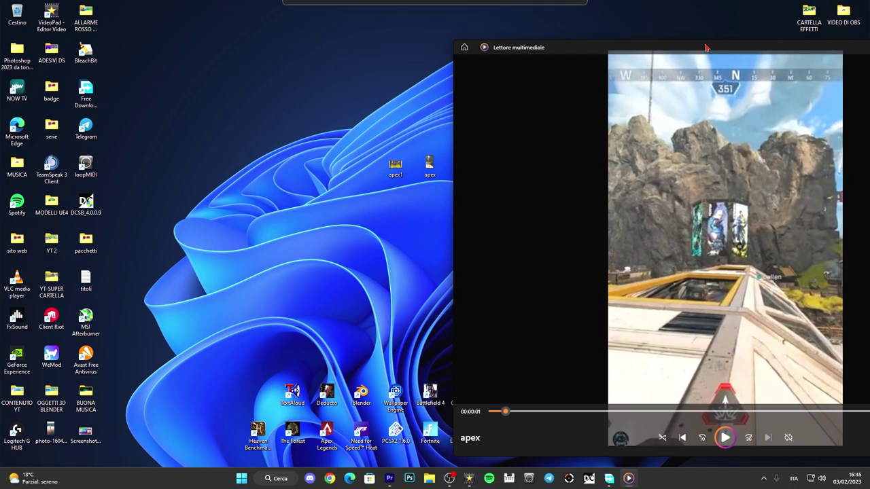
double_click(412, 166)
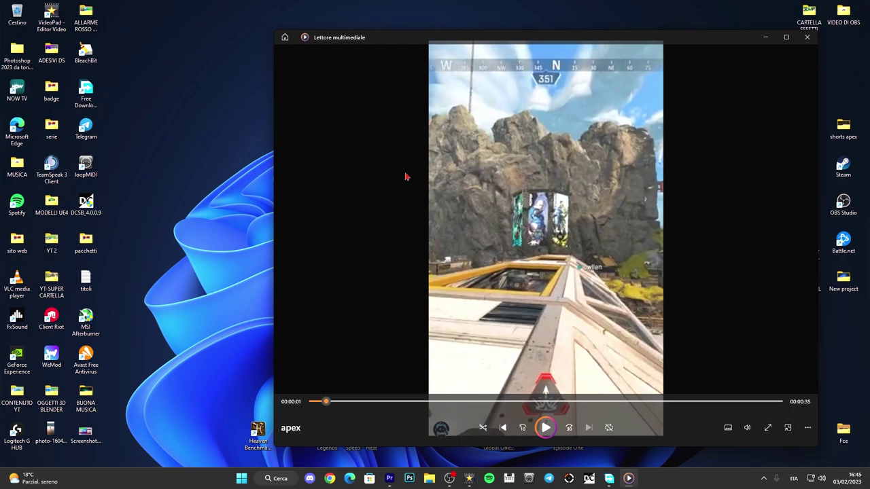
left_click(806, 37)
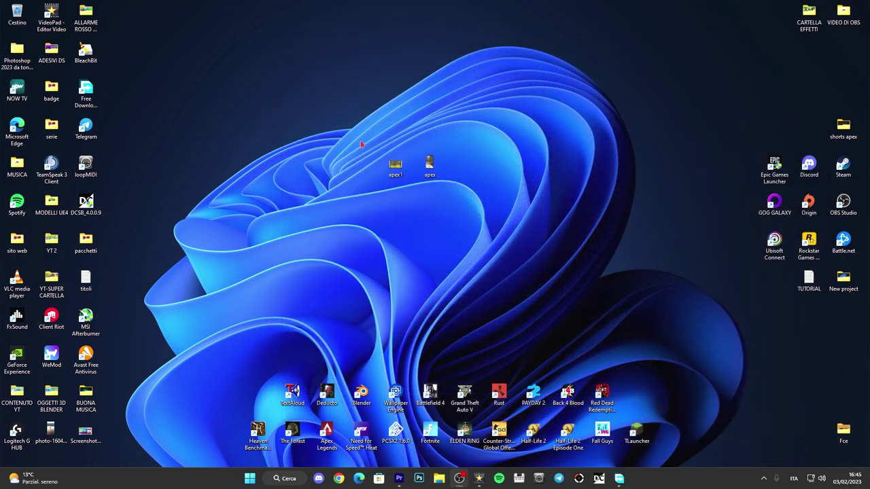
left_click_drag(354, 109, 345, 73)
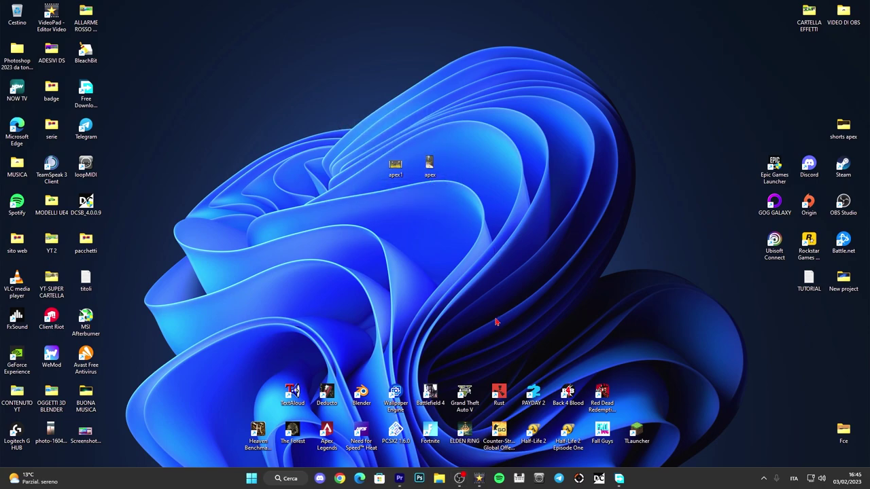
- Look briefly at VideoPad, switch to Adobe Premiere Pro and preview the opening seconds of the apex1 sequence
left_click(479, 479)
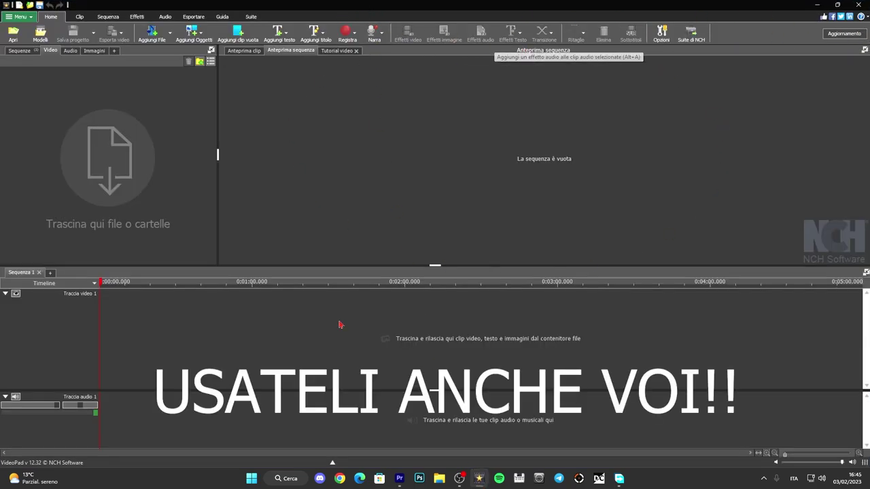
left_click(399, 479)
left_click_drag(201, 15, 301, 16)
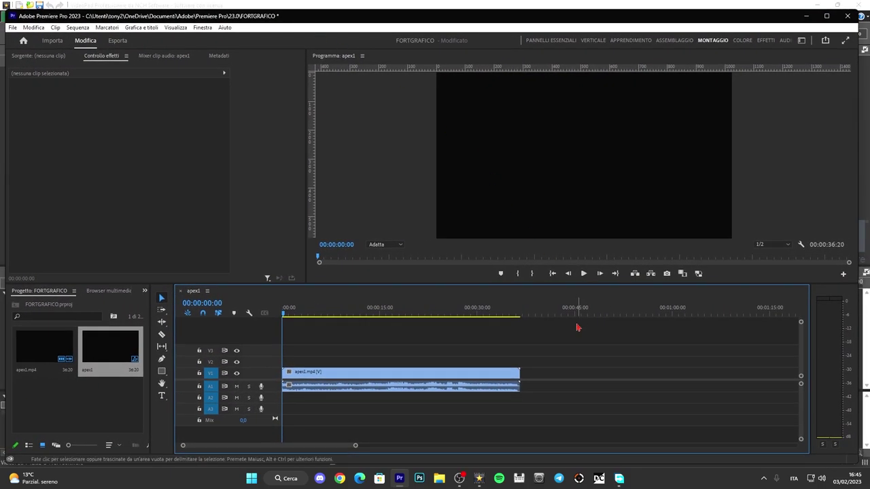
key("space")
mouse_move(305, 319)
left_mouse_down()
mouse_move(315, 319)
mouse_move(301, 320)
left_mouse_up()
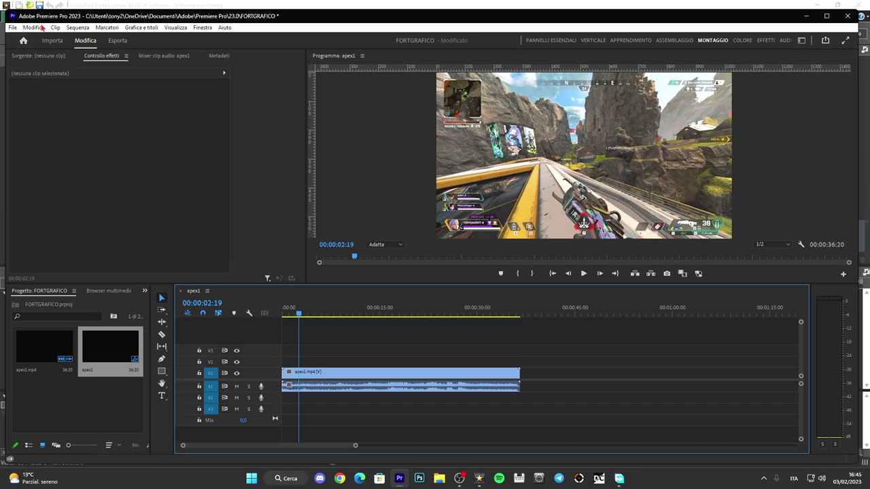
- Set the apex1 sequence's frame size to 576 horizontal by 1024 vertical and accept deleting its preview files
left_click(78, 28)
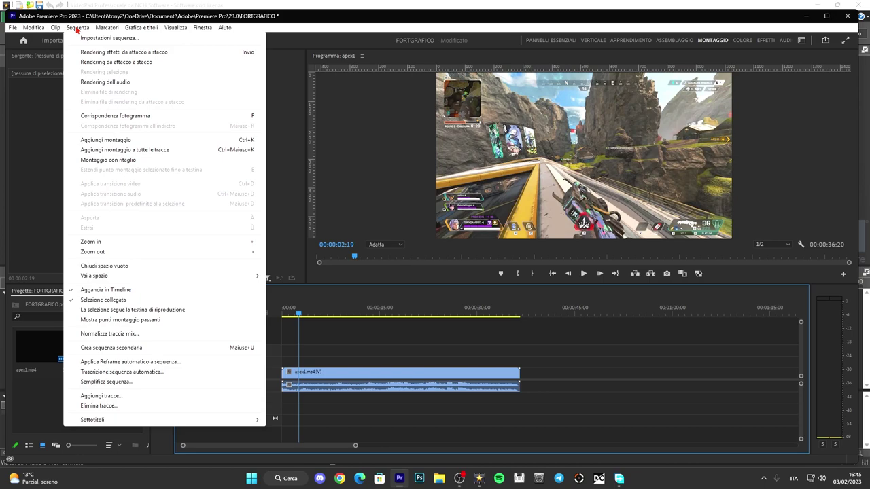
left_click(110, 38)
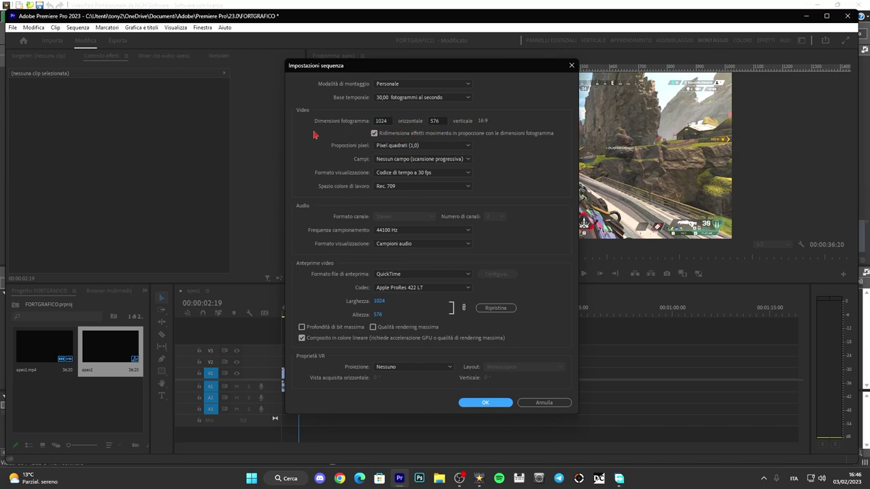
left_click(440, 121)
type("1024")
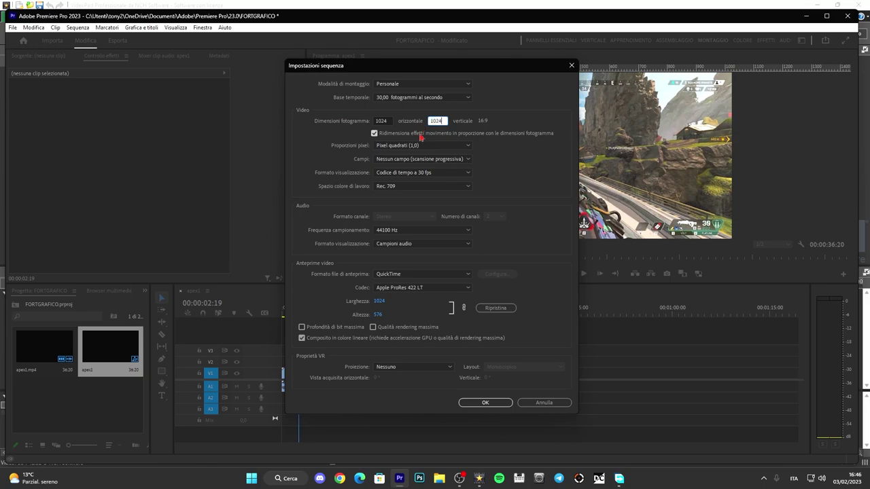
left_click(386, 121)
type("5")
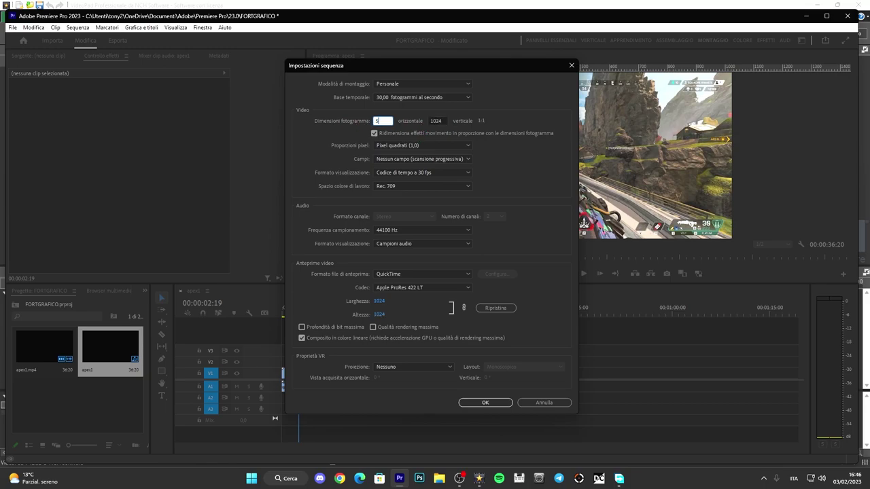
type("76")
left_click(515, 122)
left_click(485, 402)
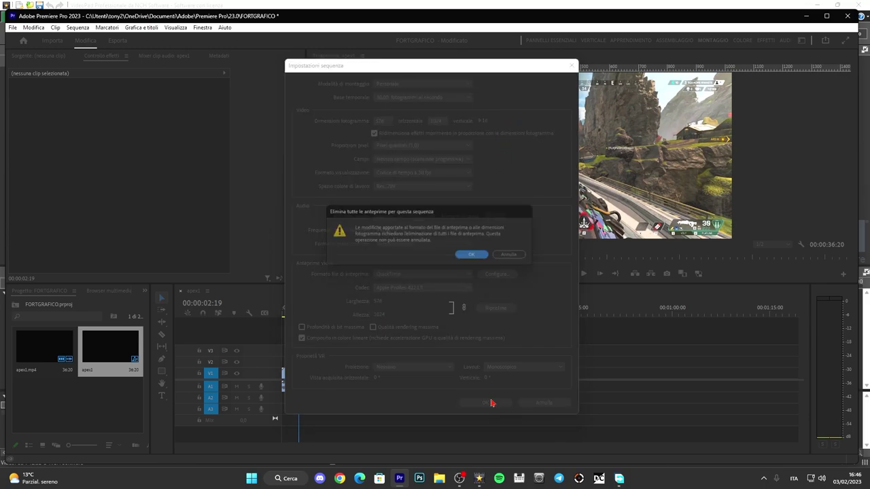
left_click(477, 259)
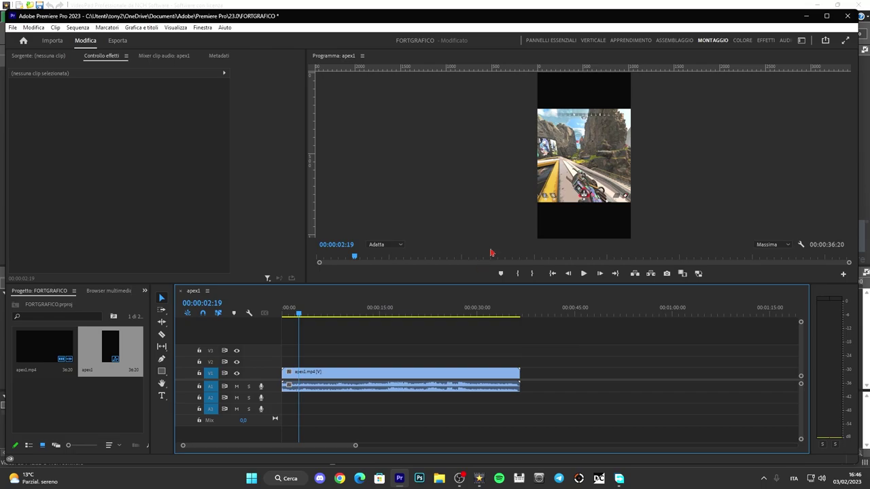
- Enlarge the apex1.mp4 clip in the program preview so that it fills the full height of the vertical frame
left_click_drag(301, 315, 301, 317)
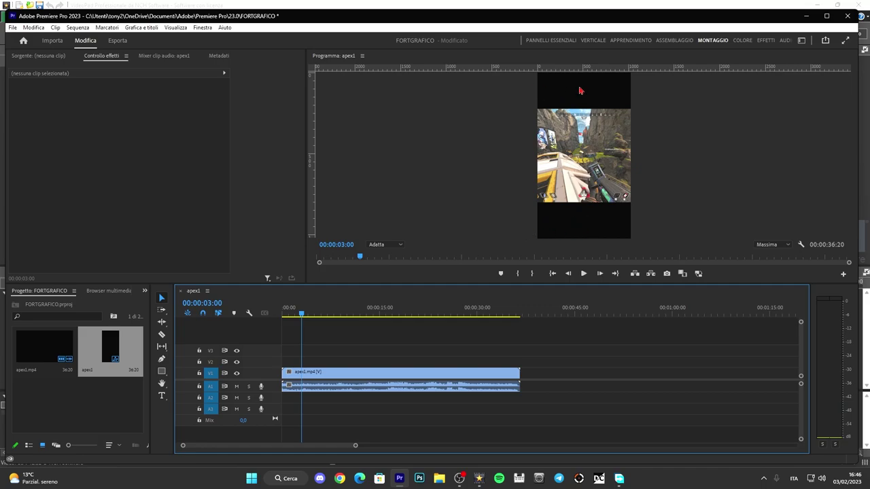
left_click(382, 375)
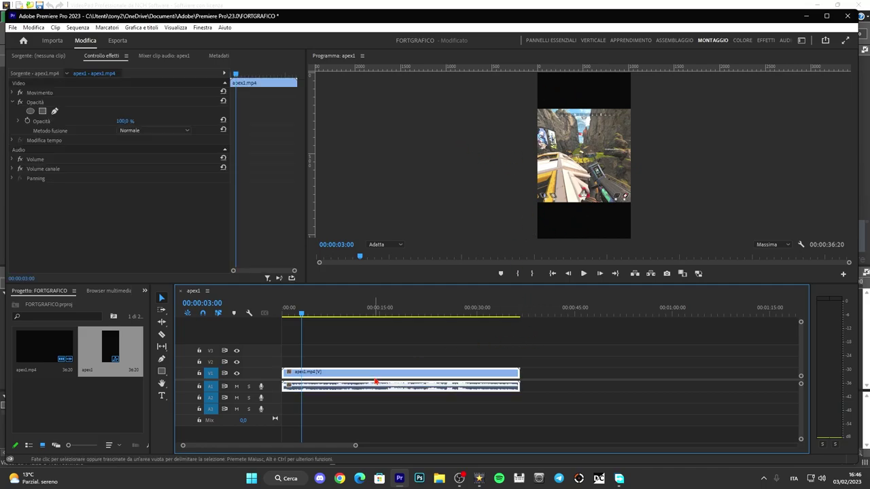
left_click_drag(354, 449, 324, 448)
left_click(572, 174)
left_click(572, 174)
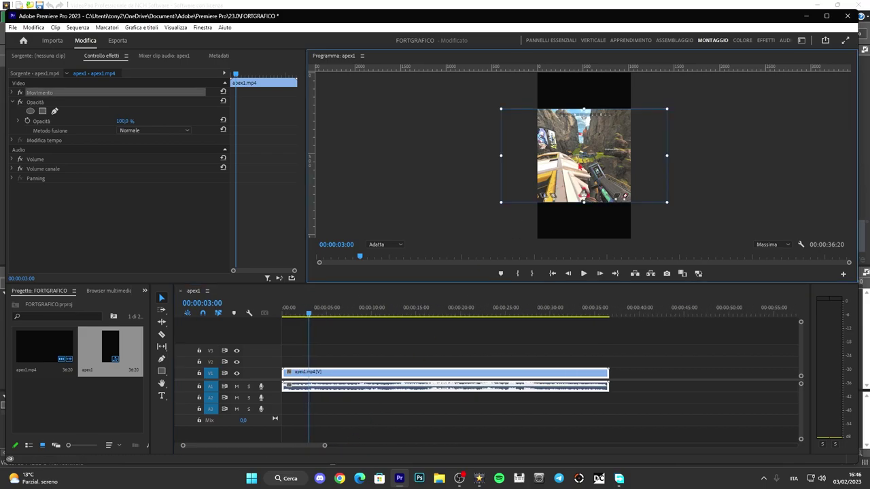
left_click_drag(667, 201, 708, 241)
- Play the sequence from the start and scrub to other moments to check the vertical framing
left_click_drag(296, 324, 265, 313)
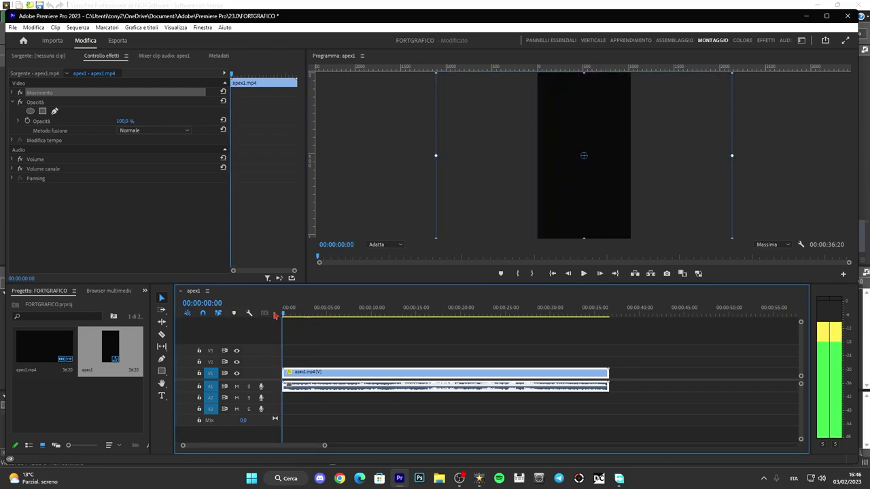
left_click(583, 274)
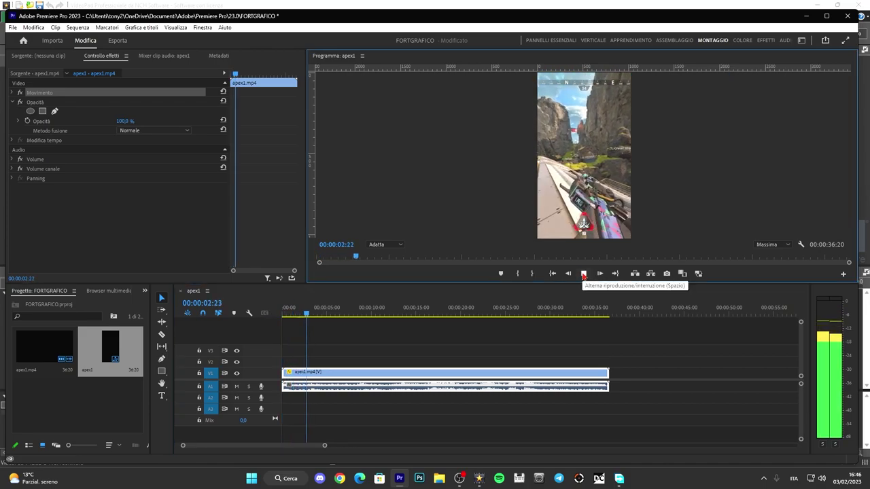
left_click(338, 317)
left_click_drag(339, 316, 422, 316)
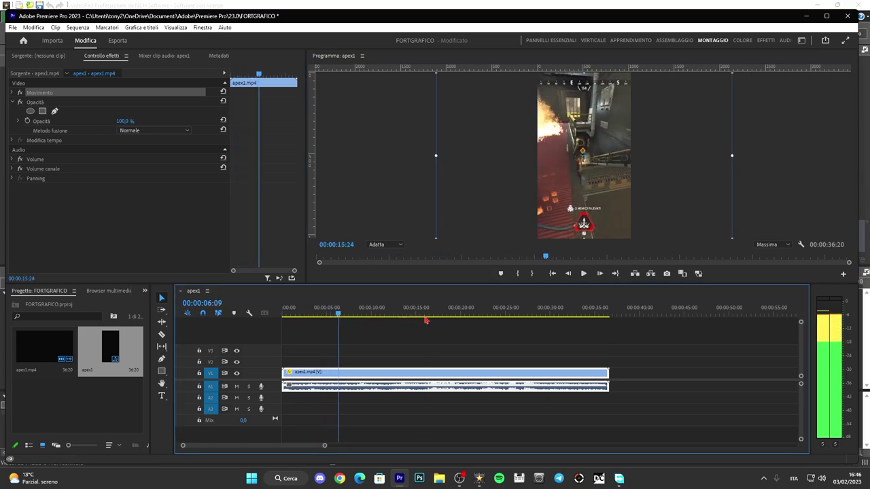
left_click(578, 273)
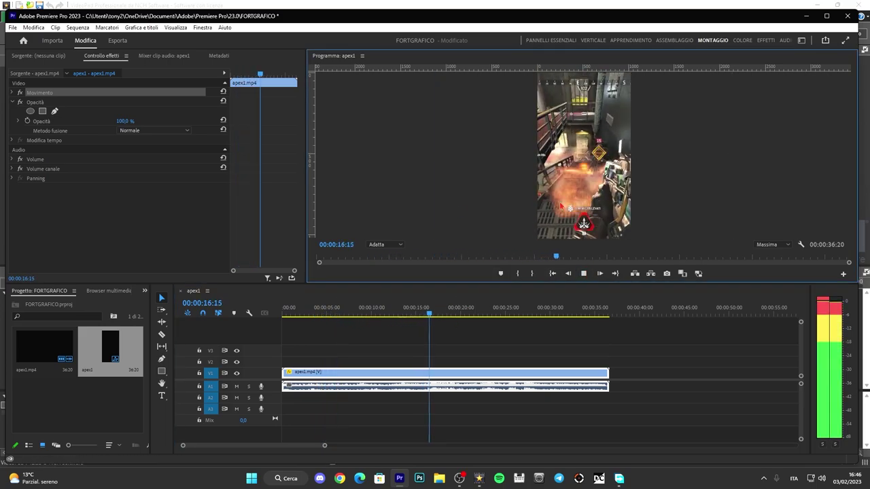
left_click_drag(462, 316, 357, 316)
left_click_drag(324, 445, 387, 445)
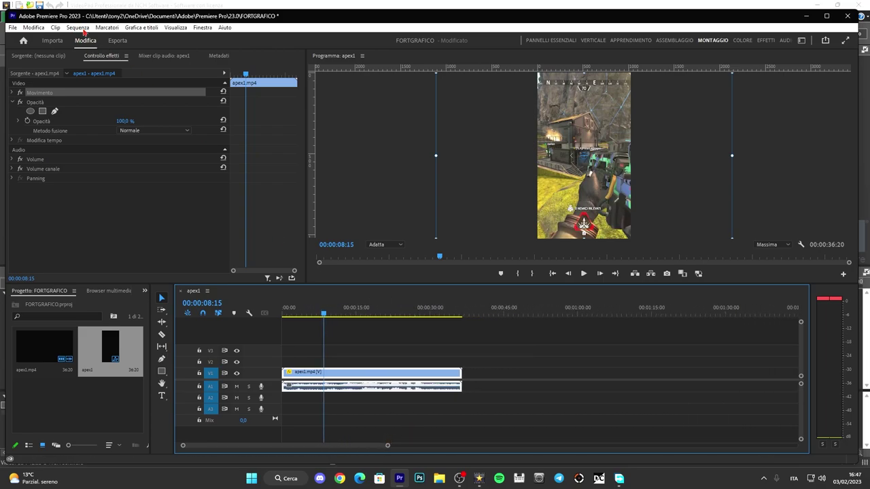
- Open the sequence's export settings, expand the full video options and set the bitrate encoding to VBR, 2 passes (VBR, 2 passate)
left_click(115, 40)
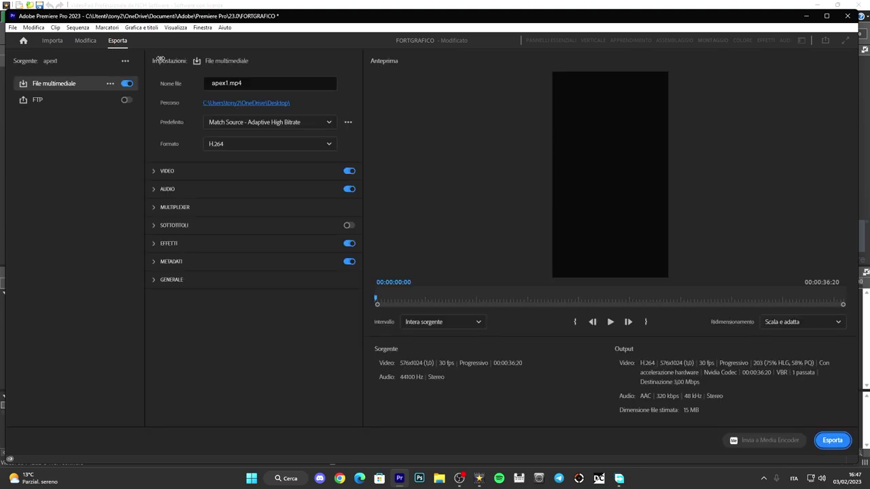
left_click(323, 123)
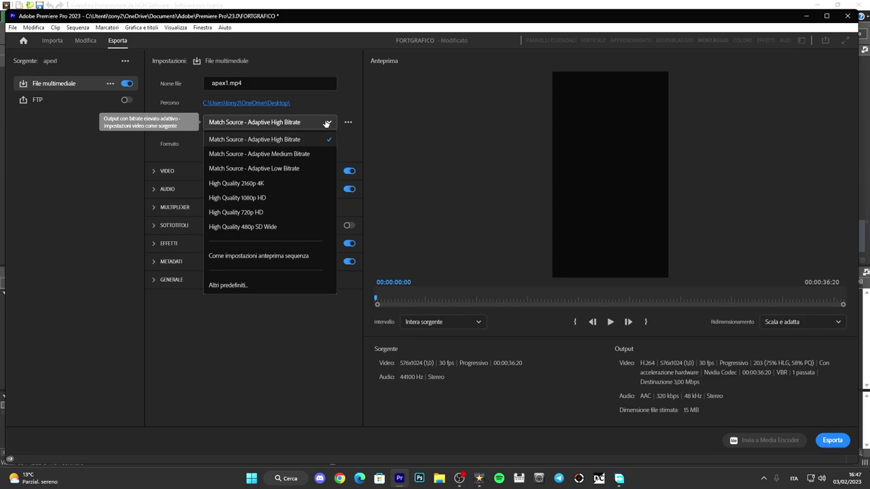
left_click(327, 123)
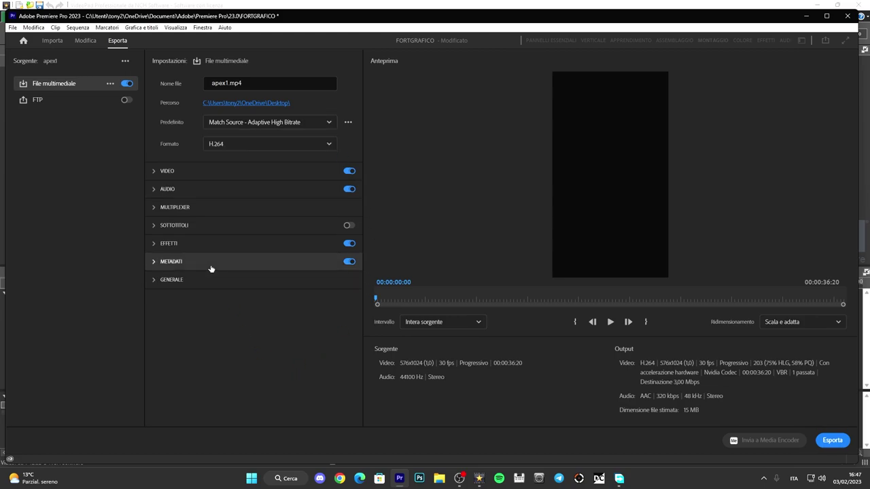
left_click(152, 171)
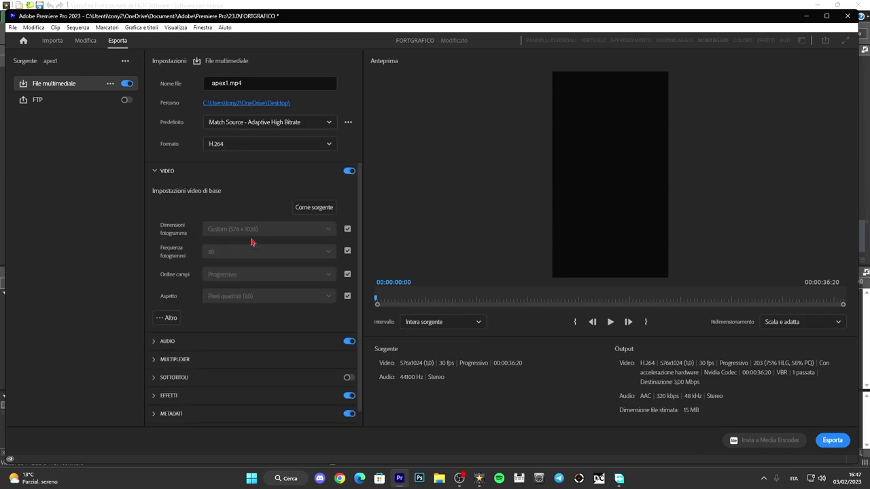
scroll(291, 280, "down", 1)
left_click(171, 303)
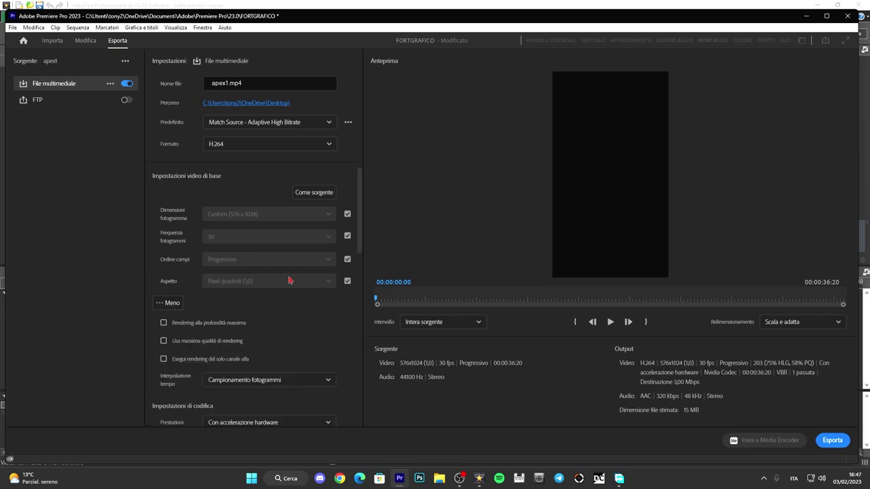
scroll(288, 280, "down", 10)
scroll(292, 279, "down", 5)
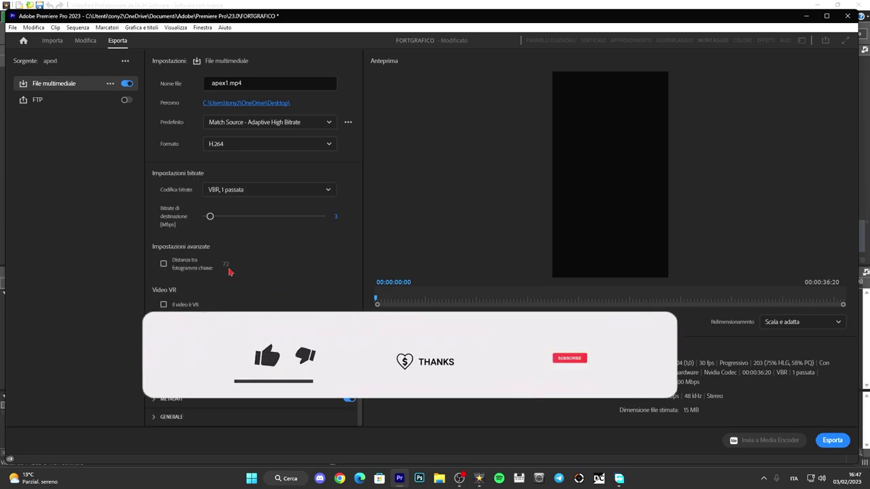
left_click(276, 194)
left_click(227, 238)
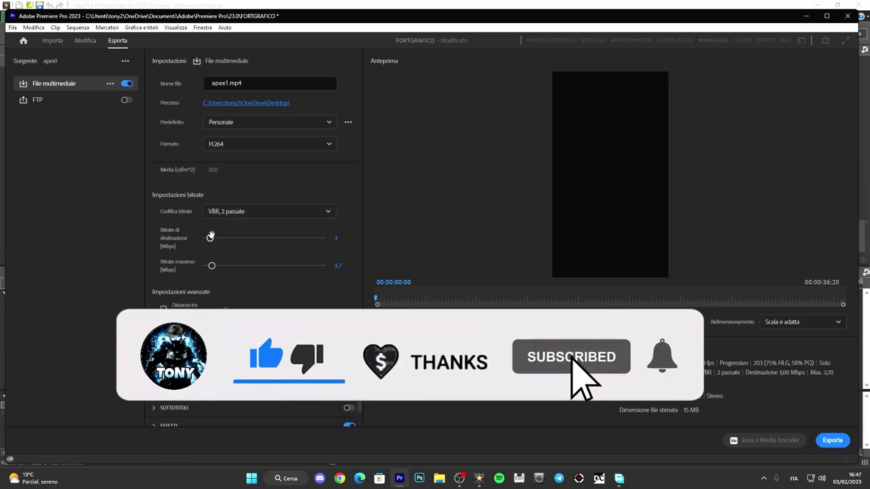
- Set the target and maximum bitrates to 8 Mbps and try to export the video as apex1.mp4
left_click(338, 238)
type("8")
left_click(339, 265)
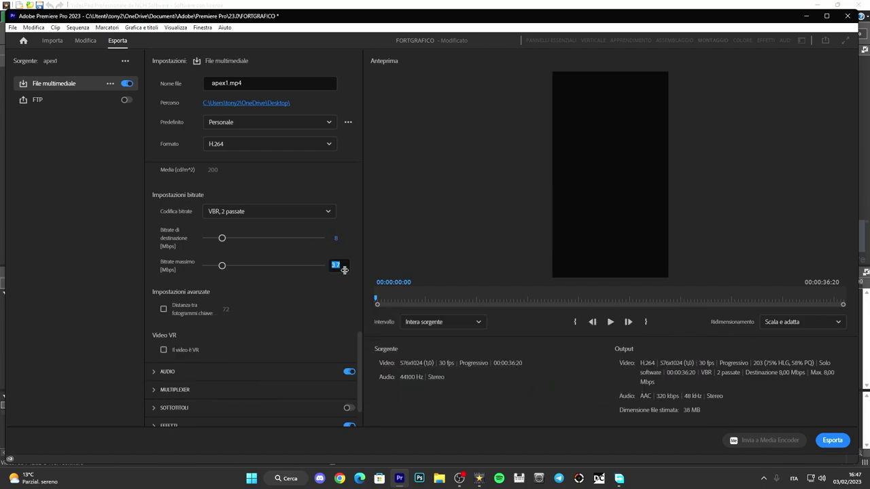
type("8")
left_click(833, 443)
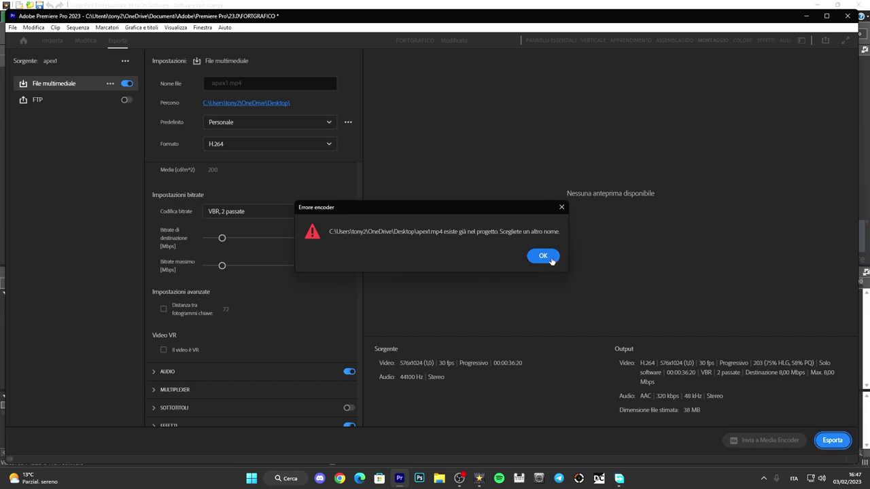
- Dismiss the encoder error, rename the export file as ap.mp4 and export the video
left_click(556, 209)
left_click(227, 83)
type("ap")
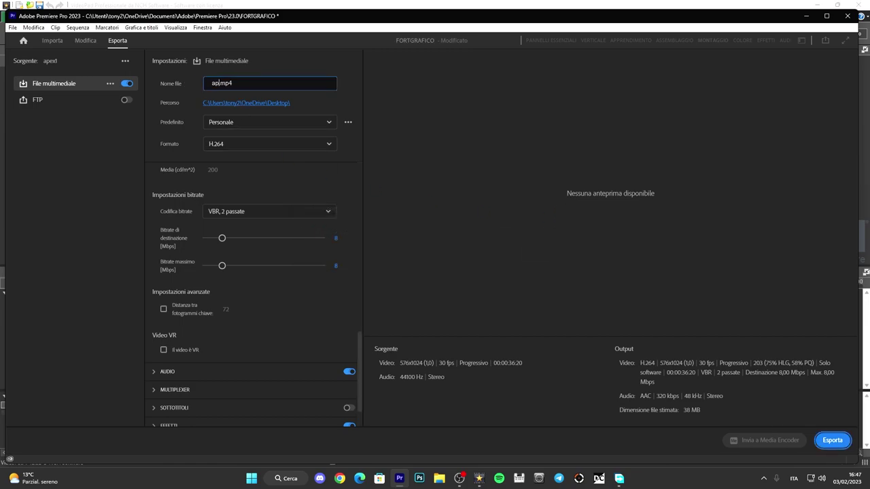
left_click(832, 440)
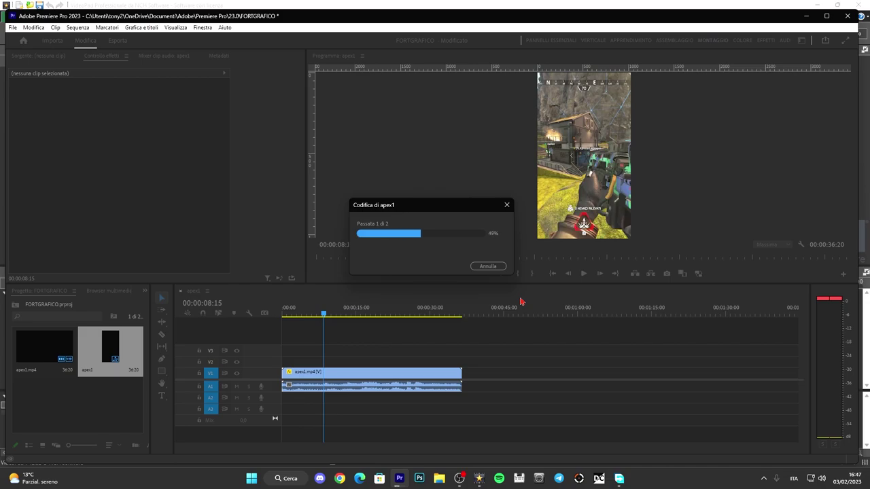
left_click(479, 478)
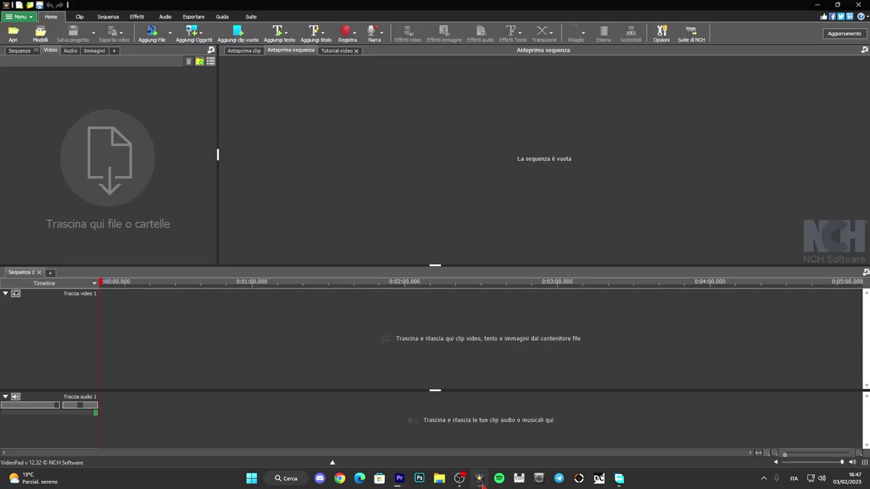
left_click(816, 5)
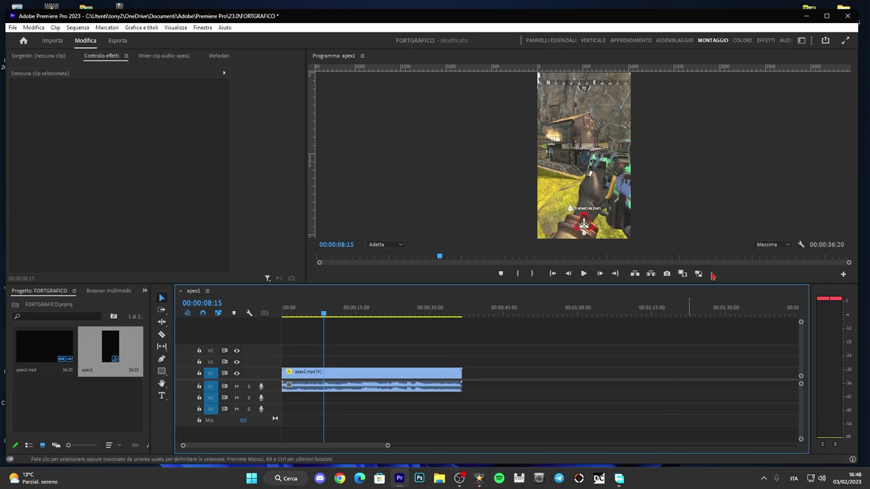
- Go to the desktop, move the exported ap video to an empty spot and play its first seconds in the media player
key("super+d")
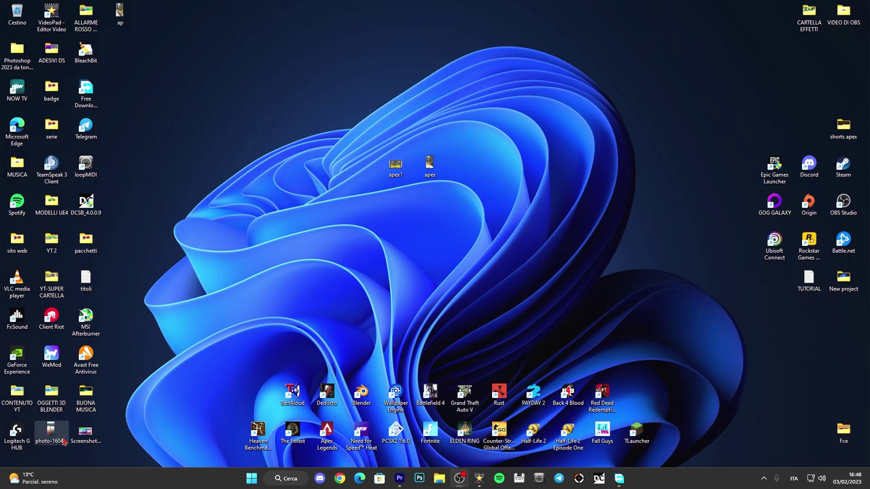
left_click_drag(271, 173, 270, 165)
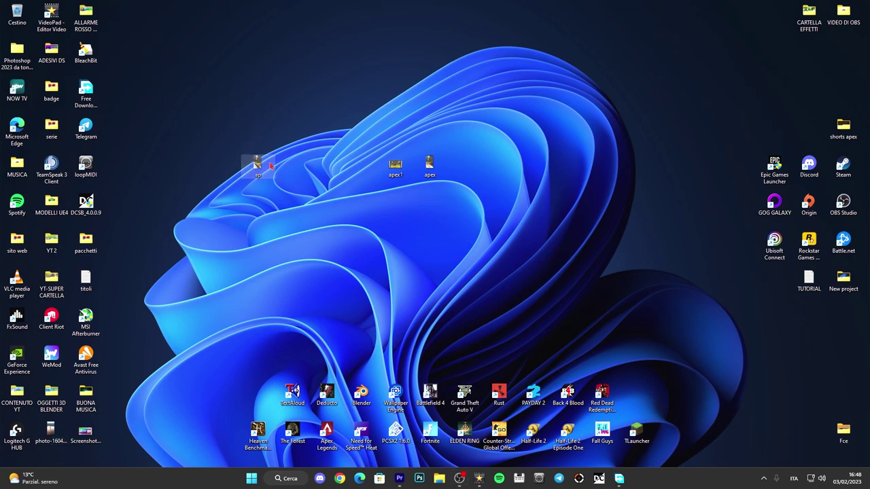
double_click(269, 166)
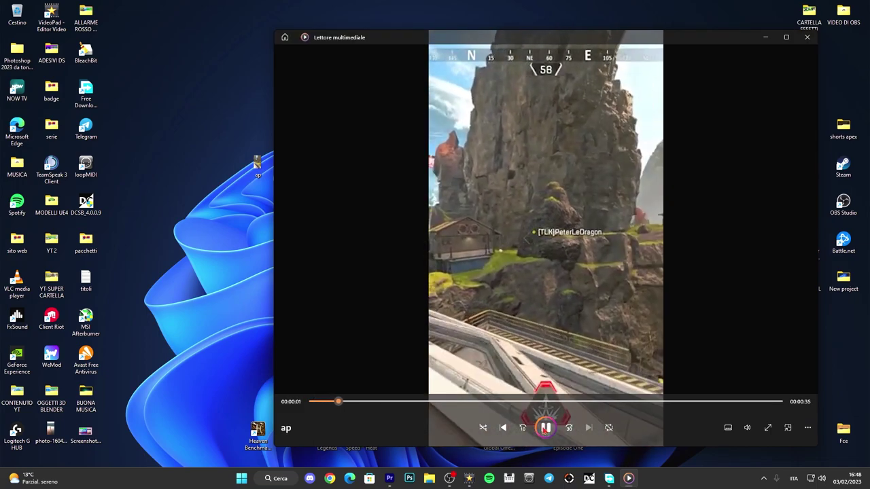
left_click(545, 427)
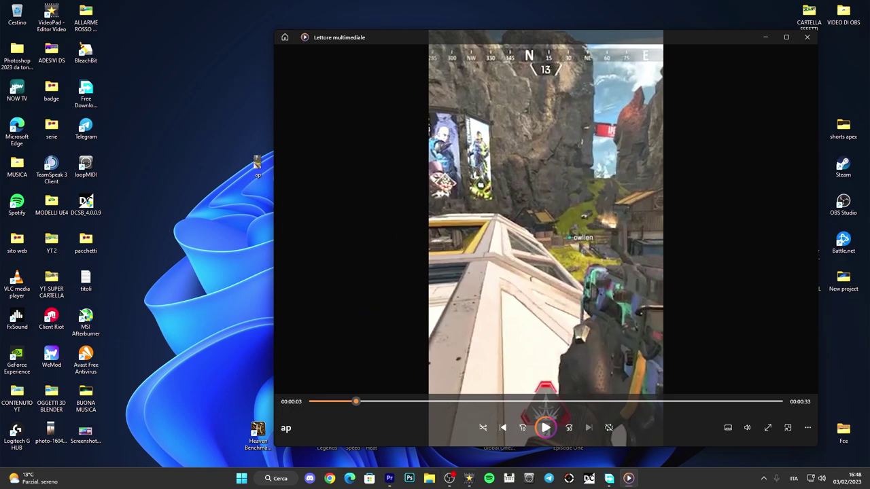
- Switch to Chrome, play the first Short on the YouTube channel's Shorts page, and close the media player
left_click(330, 478)
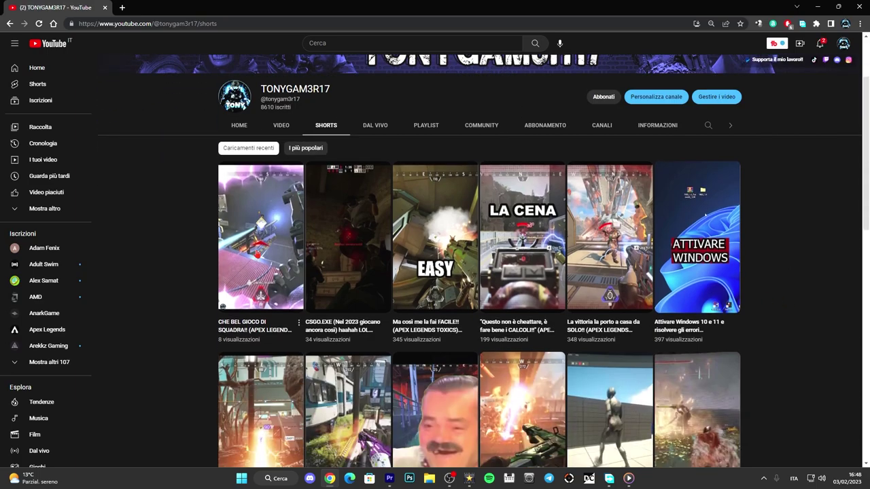
left_click(299, 233)
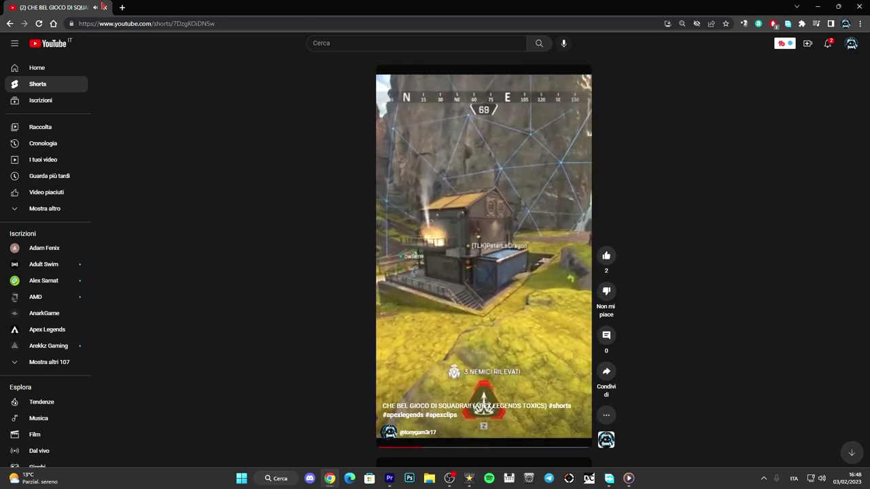
left_click(123, 8)
left_click(817, 6)
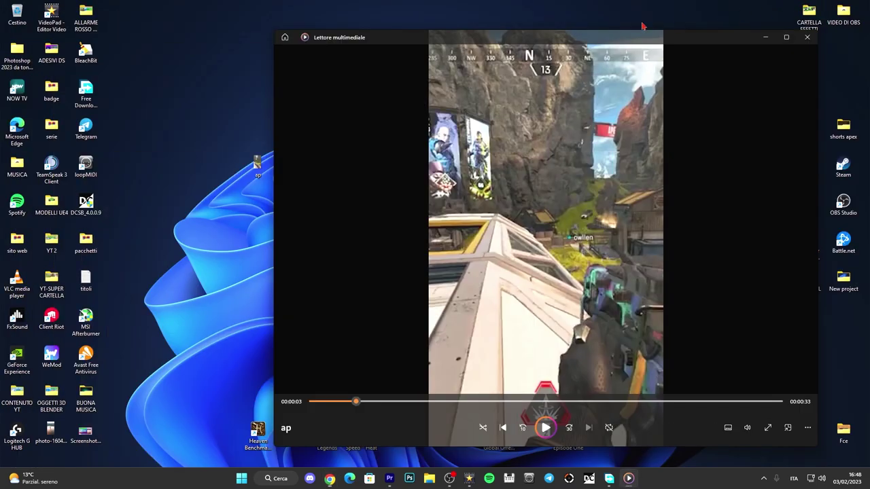
left_click_drag(632, 40, 564, 47)
left_click(739, 42)
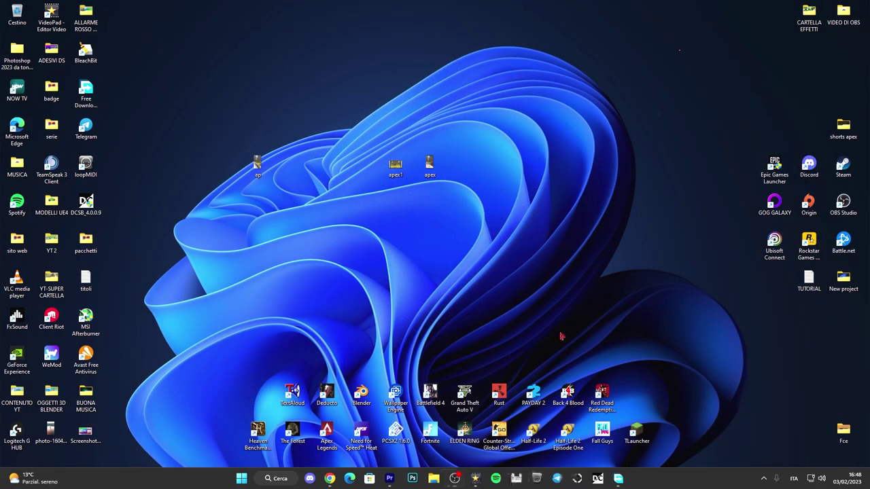
- Switch to VideoPad and add apex1.mp4 from the desktop to the start of the first video track
left_click(479, 478)
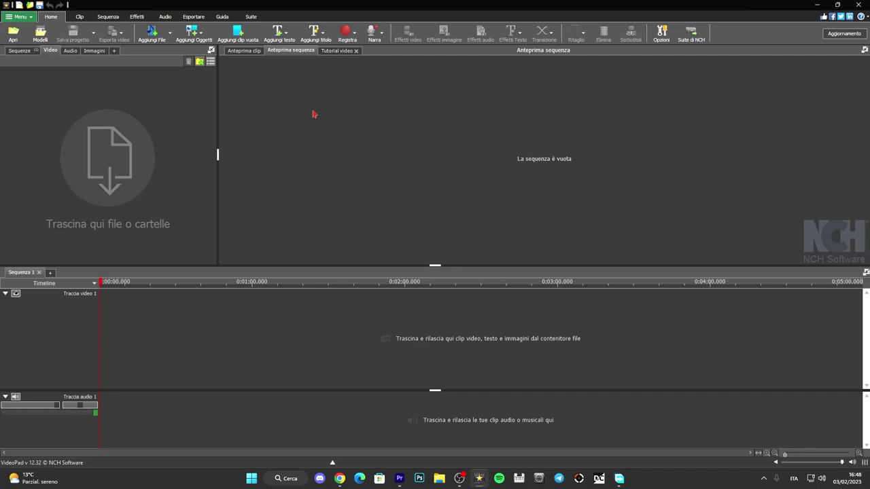
left_click_drag(348, 15, 802, 54)
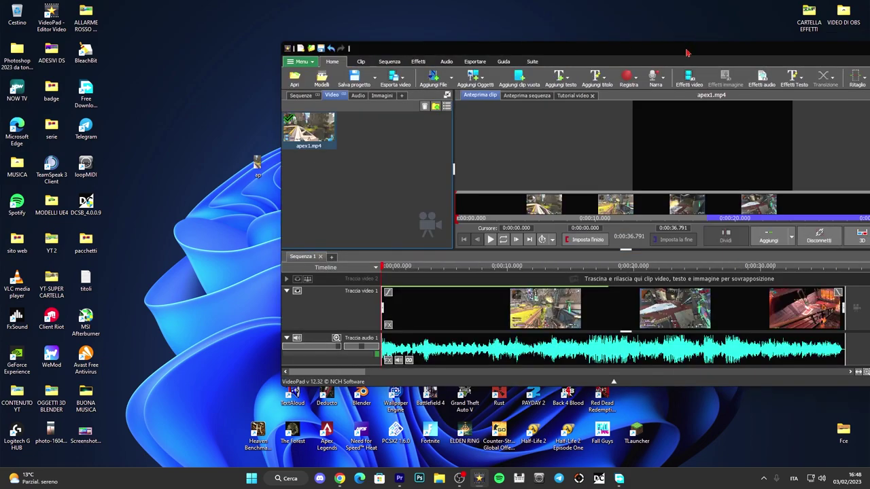
left_click_drag(503, 42, 280, 49)
left_click(720, 48)
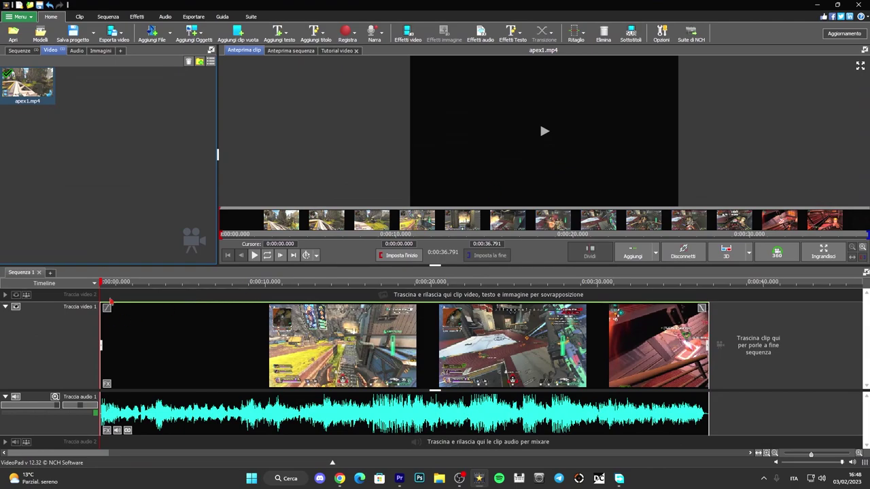
- Preview the opening seconds of the sequence and set its aspect ratio (Proporzioni) to 16:9
left_click_drag(113, 286, 144, 285)
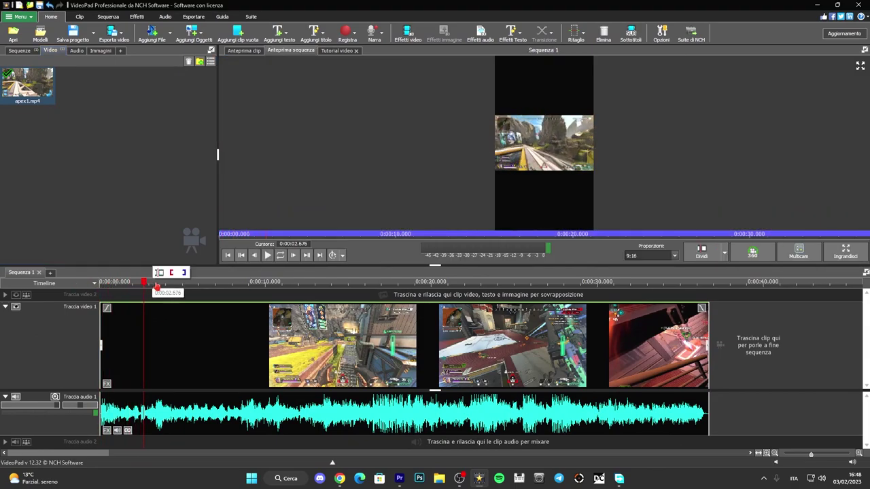
left_click(673, 256)
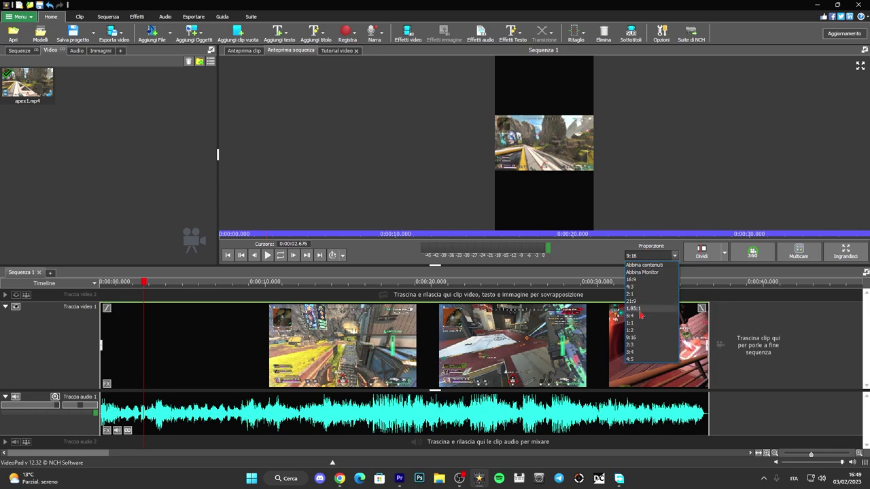
left_click(642, 280)
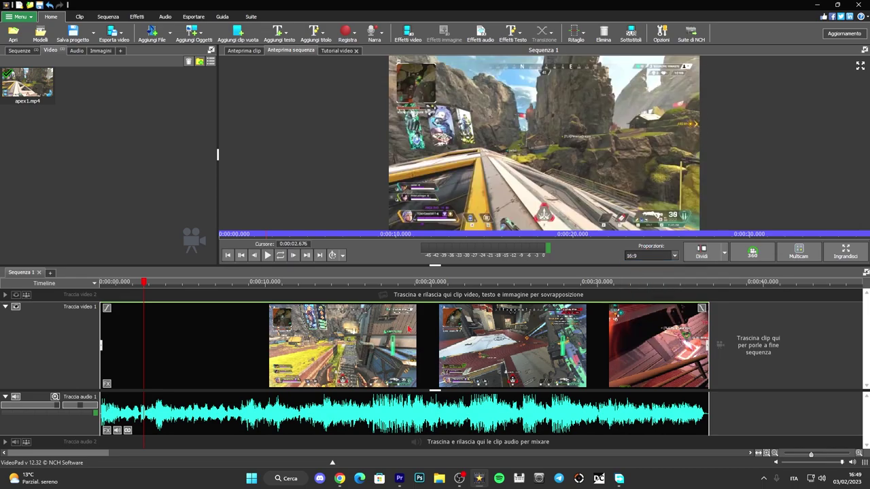
left_click_drag(147, 293, 71, 284)
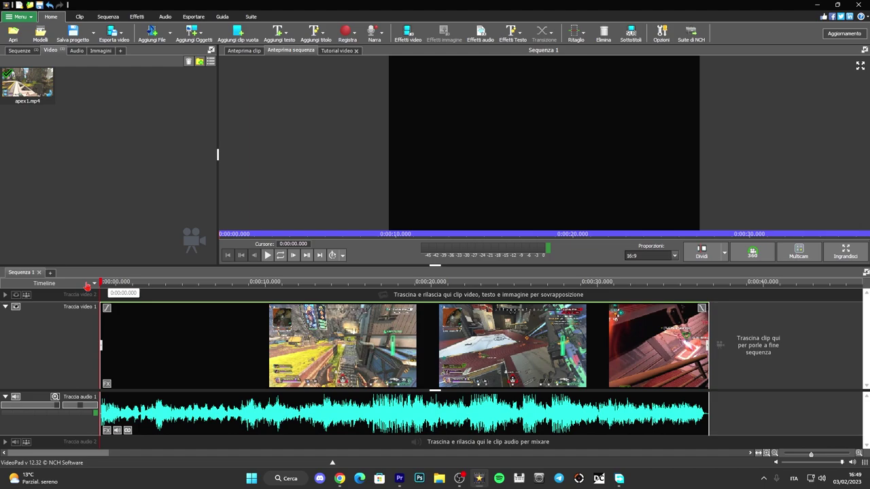
- Place the playhead at about 1.4 seconds and set the sequence's aspect ratio to 9:16
left_click(123, 281)
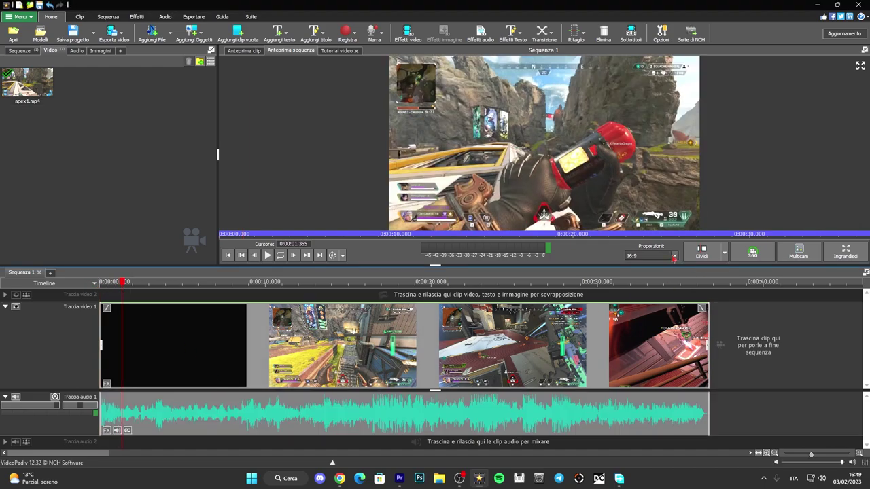
left_click(672, 256)
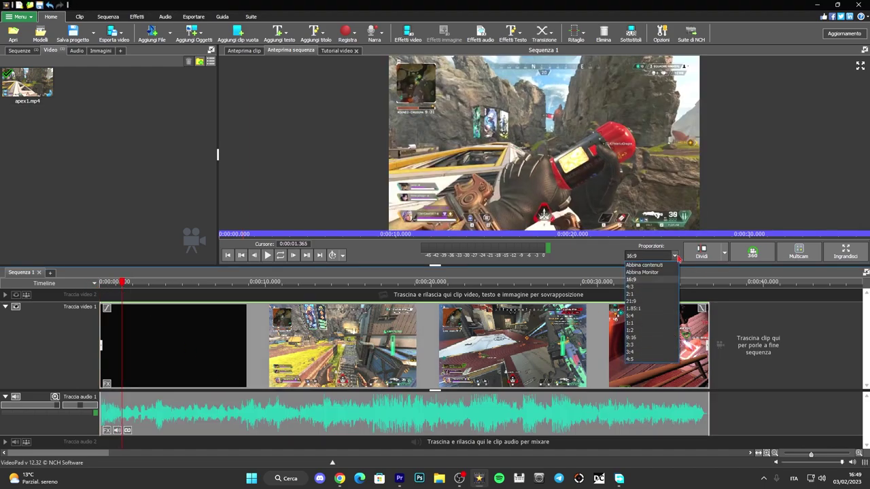
left_click(631, 338)
- Add a Scale (Scala) effect to the apex1.mp4 clip, enlarge it to a 3.00 ratio and scrub the sequence to check the framing
left_click(107, 384)
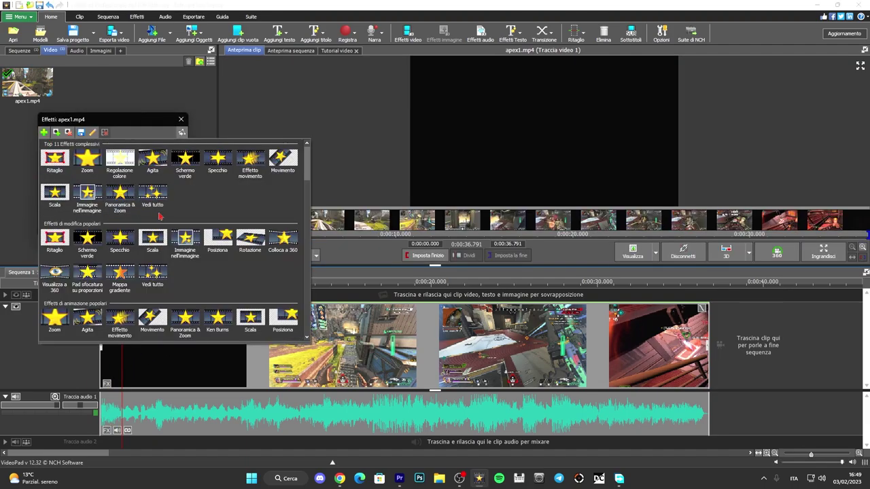
left_click(54, 197)
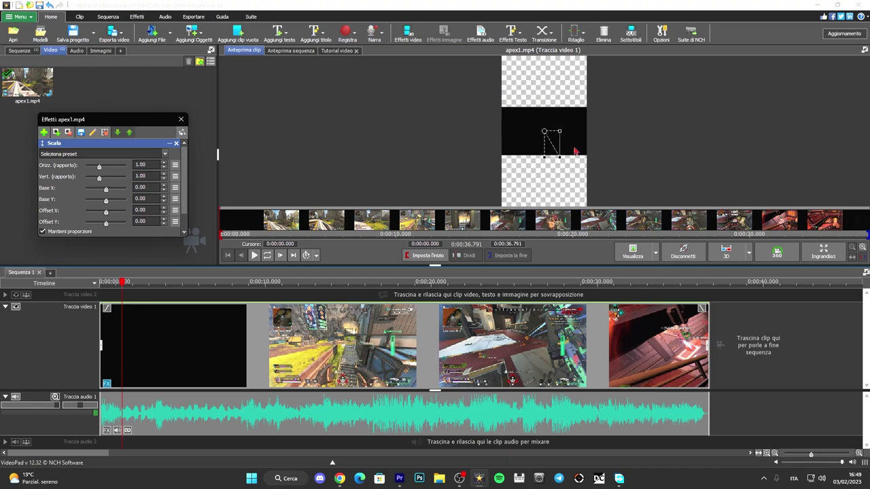
left_click_drag(558, 156, 643, 272)
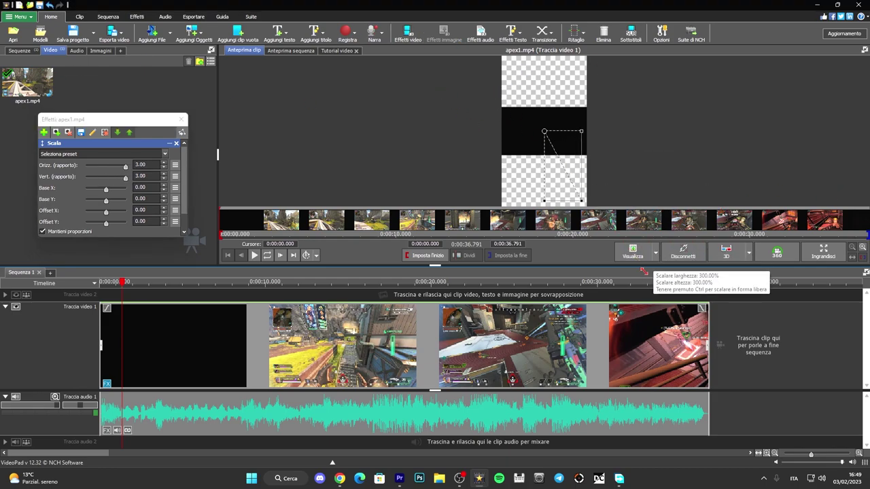
left_click(130, 282)
left_click_drag(131, 284, 506, 284)
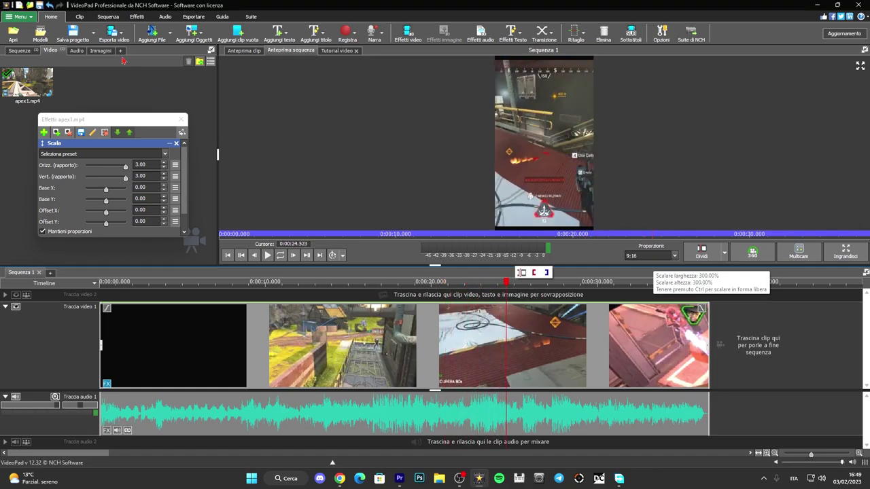
- Open the video file export settings, choose the Cassetta delle lettere widescreen mode and set the frame rate to a constant 60 fps
left_click(107, 38)
left_click(122, 54)
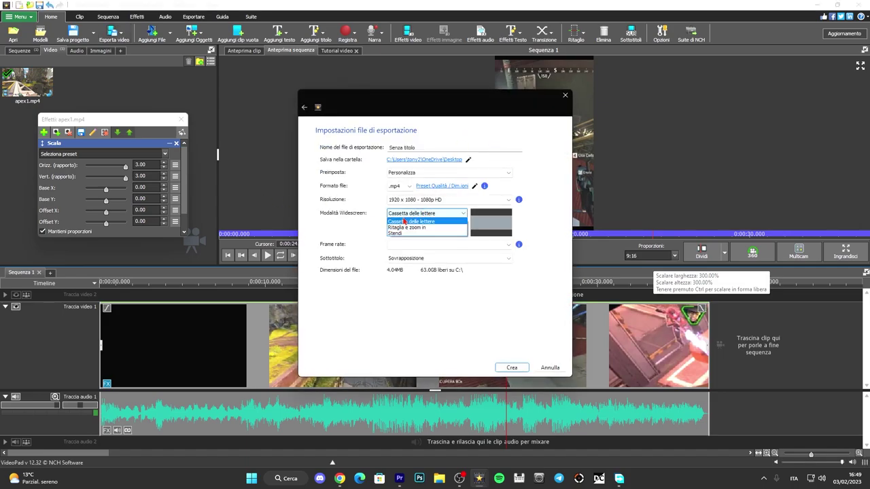
left_click(407, 222)
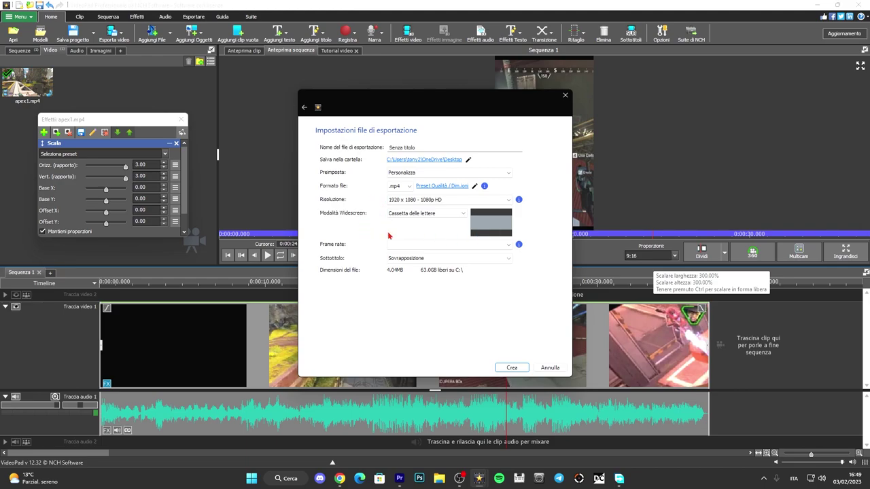
left_click(412, 245)
left_click(417, 293)
left_click(412, 245)
left_click(416, 296)
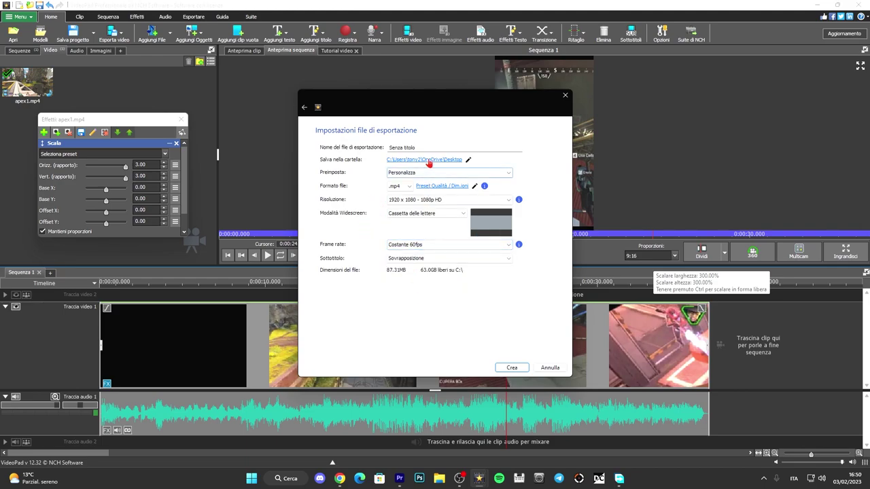
- Name the export file app, set the resolution to 1080 x 1920 vertical (9:16) and create the video
left_click_drag(427, 148, 370, 153)
type("app")
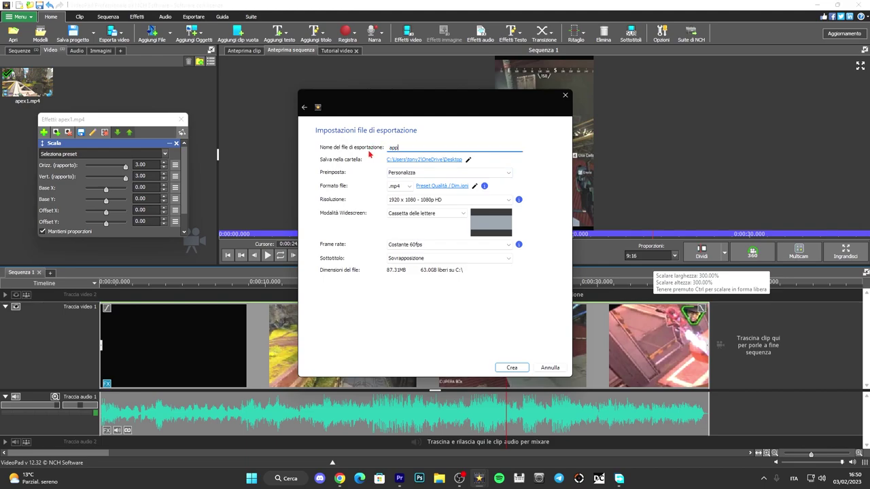
left_click(439, 200)
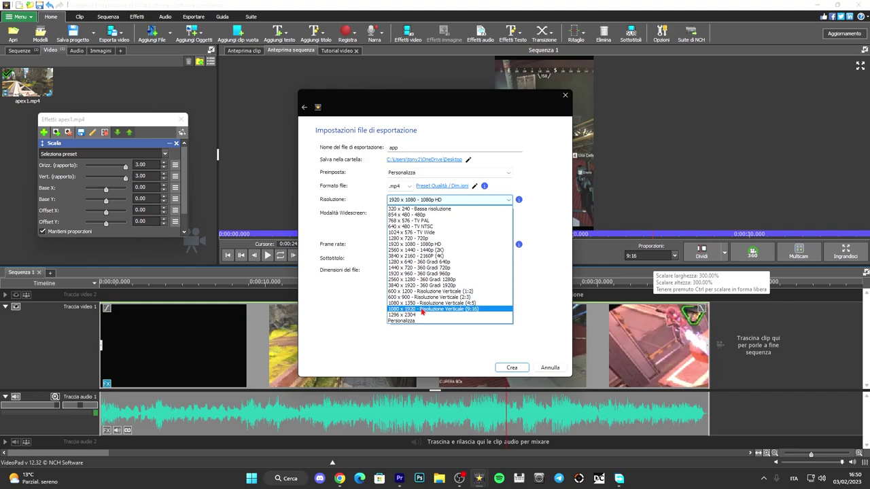
left_click(418, 309)
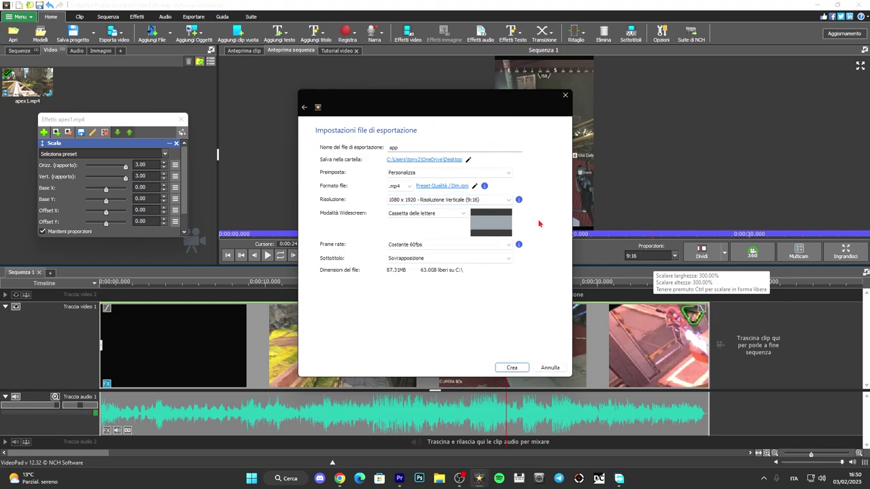
left_click(511, 368)
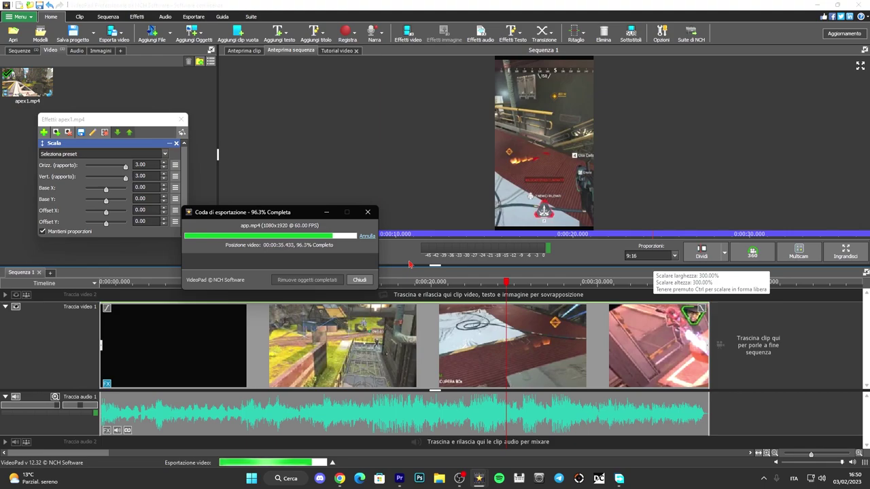
- Close the export queue, move the exported app video next to the other clips on the desktop and play it to check the result
left_click(818, 4)
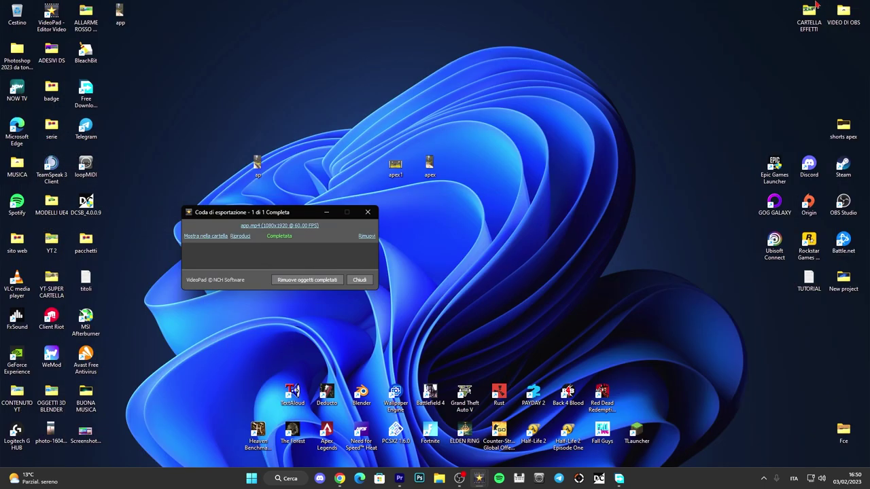
left_click(368, 212)
left_click_drag(120, 12, 393, 69)
left_click(393, 69)
double_click(399, 89)
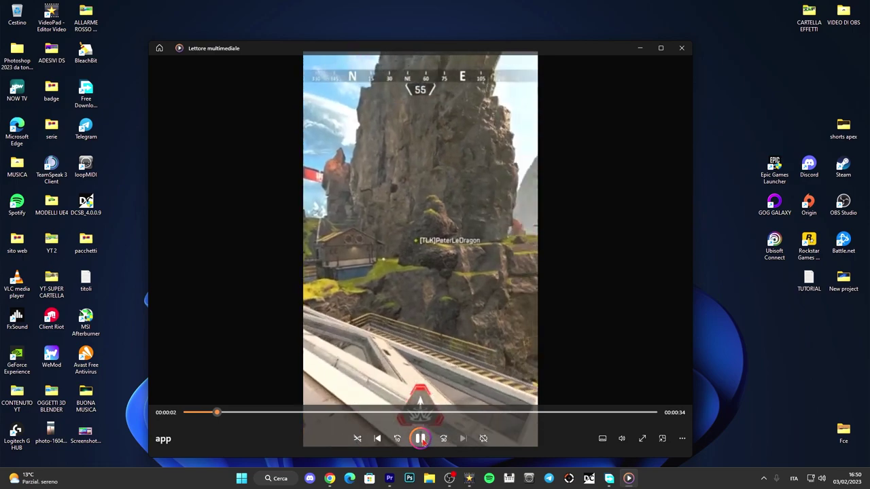
left_click(552, 133)
left_click(683, 48)
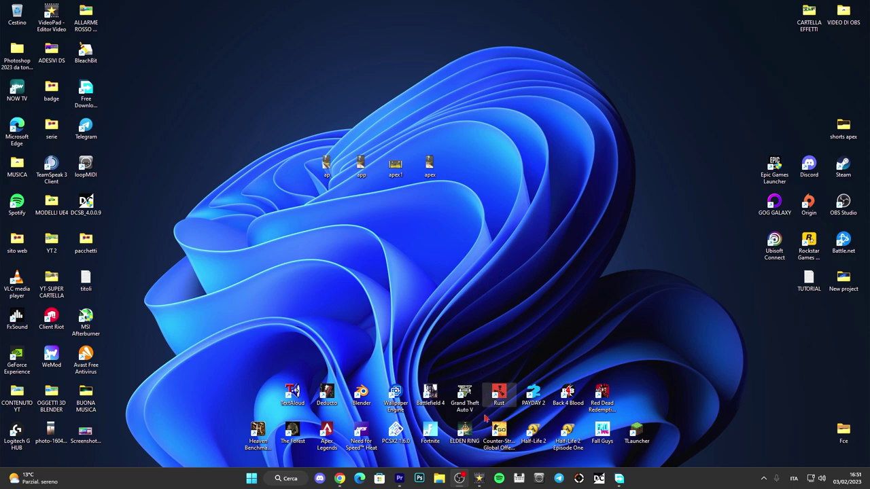
left_click(479, 475)
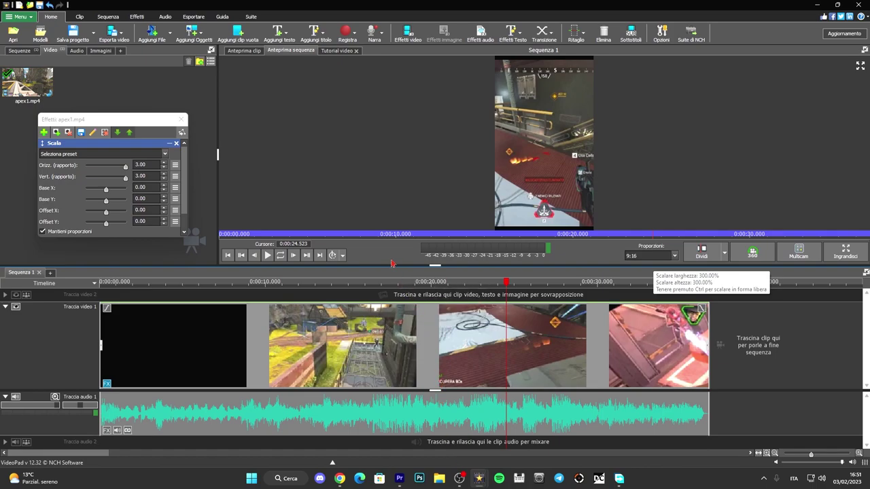
left_click(817, 4)
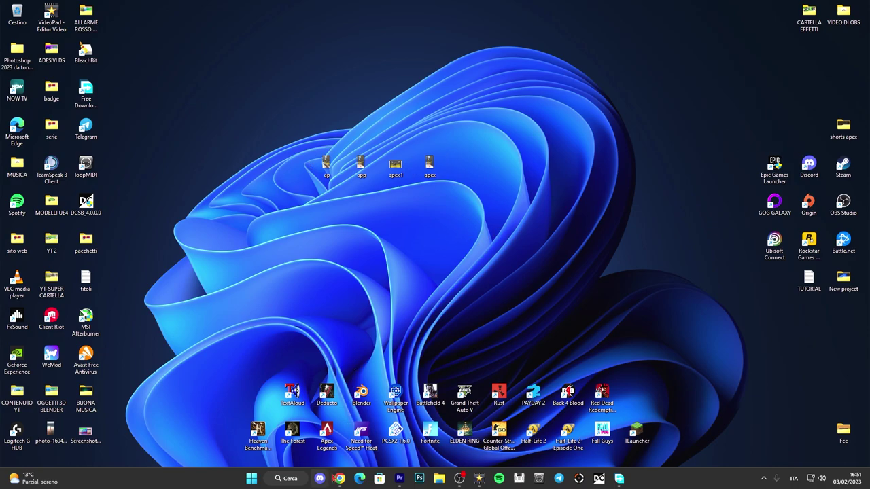
- Switch to Chrome, open the YouTube channel's video management in YouTube Studio and close the channel page's tab
left_click(340, 478)
left_click(24, 40)
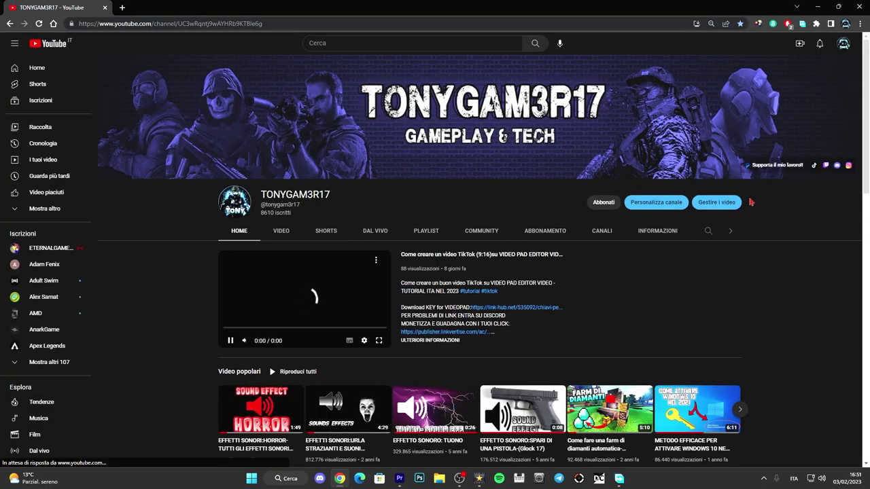
left_click(721, 201)
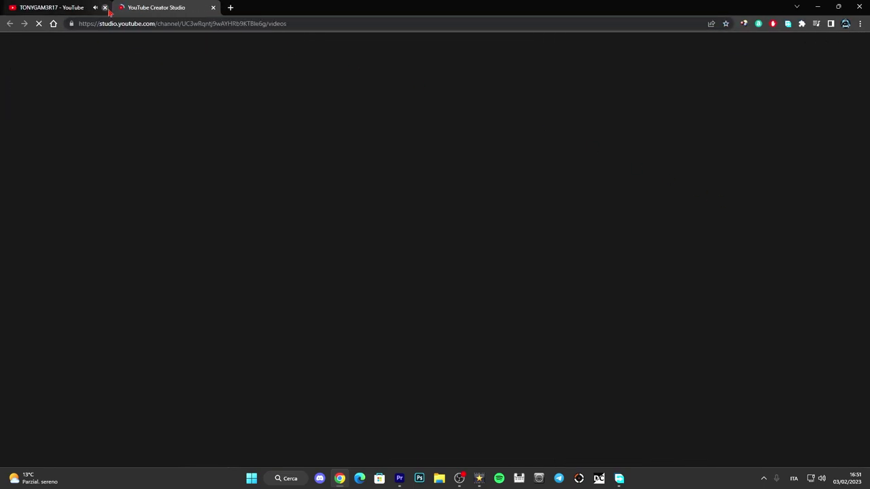
left_click(105, 8)
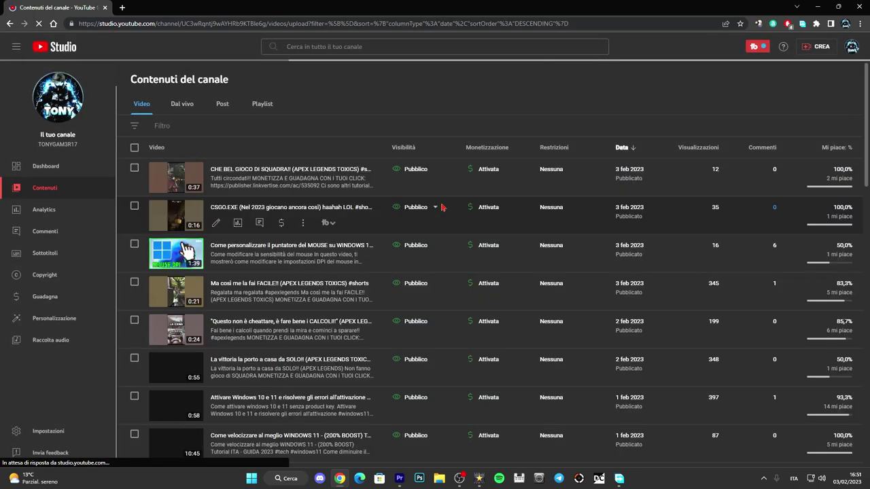
- Start a new video upload in YouTube Studio and upload the ap video from the desktop, moving the browser window aside to reach it
left_click(817, 47)
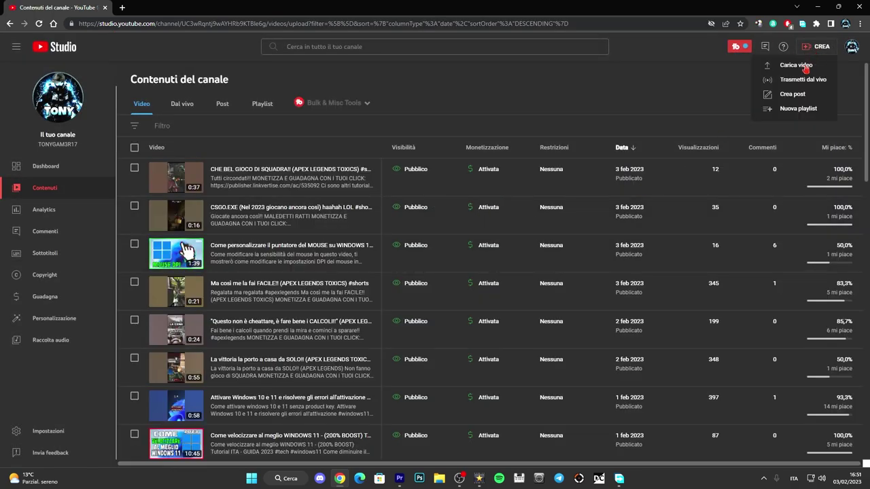
left_click(807, 66)
left_click_drag(332, 9, 719, 45)
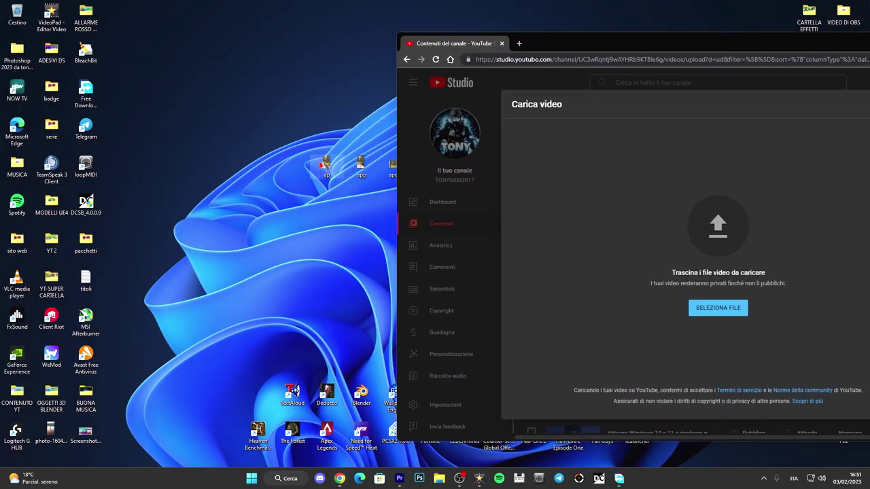
left_click_drag(319, 167, 669, 237)
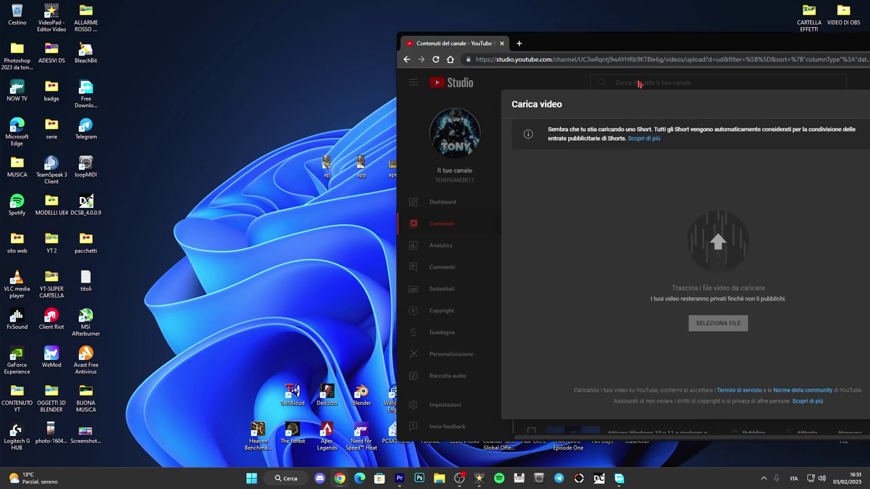
left_click_drag(678, 49, 380, 48)
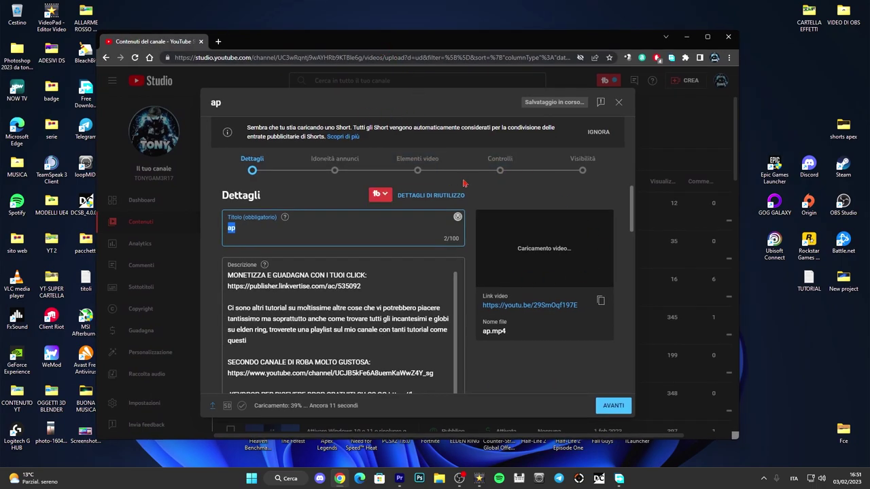
- Replace the uploaded video's title with placeholder text followed by the hashtag #shorts
left_click(317, 230)
type("rtrtrtrtrtrtrtrtrtrtrtrtrtrt")
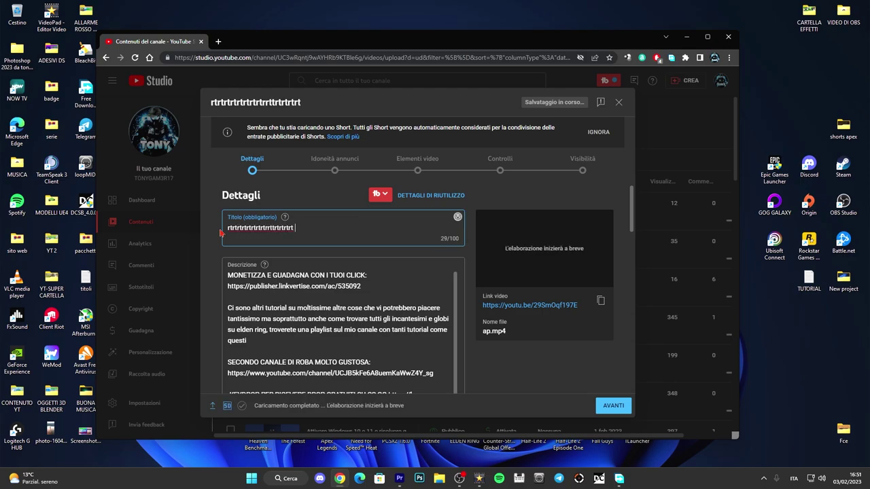
type(" #")
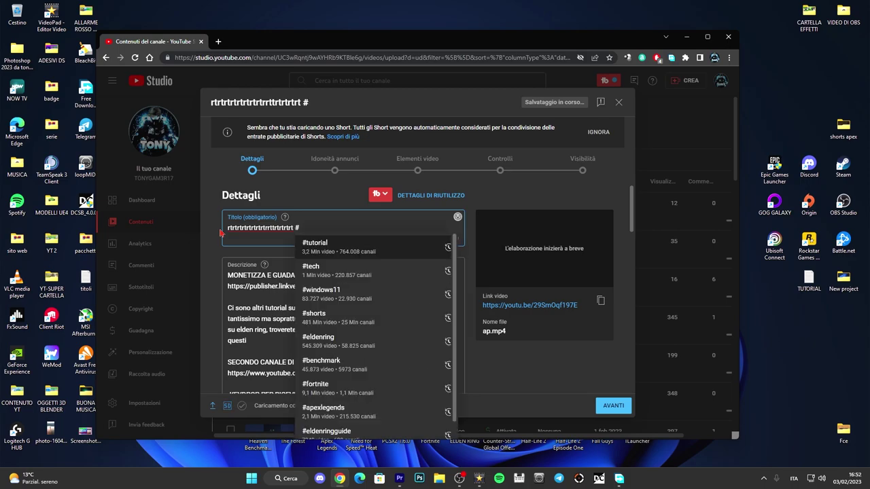
type("sh")
left_click(328, 248)
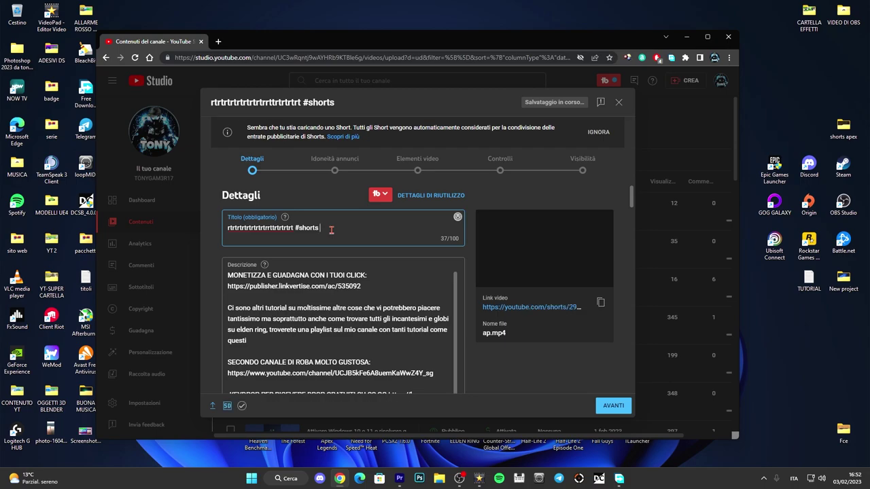
type("#")
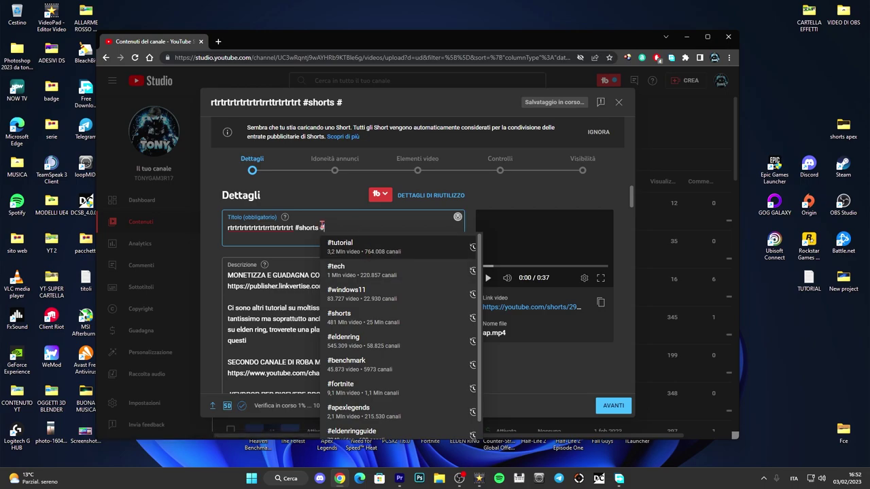
key("BackSpace")
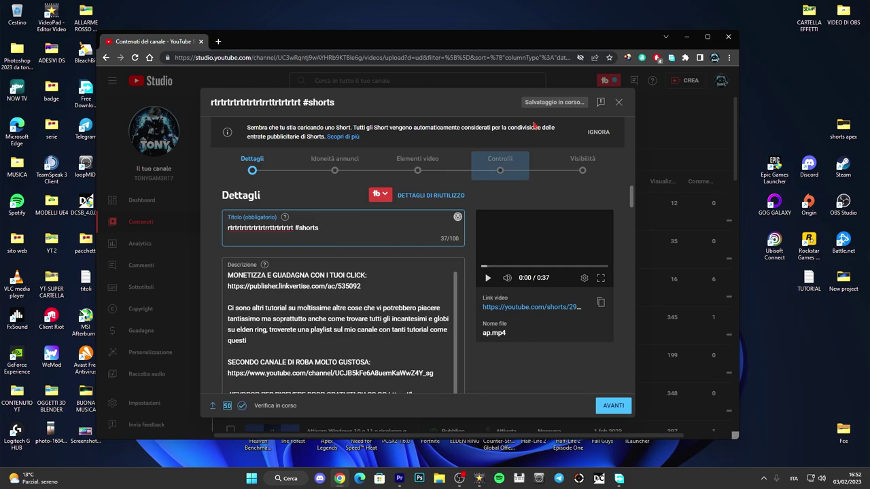
- Leave the upload form, permanently delete the #shorts draft from the channel's content list and close the browser
left_click(620, 104)
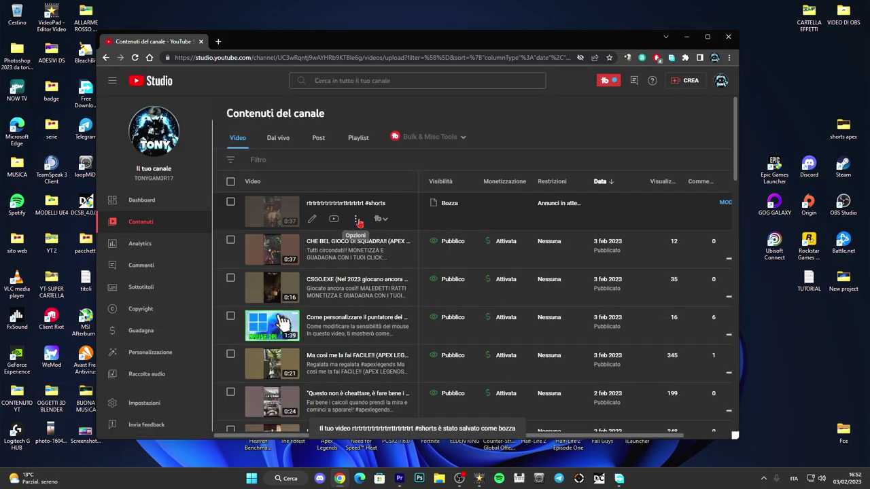
left_click(360, 221)
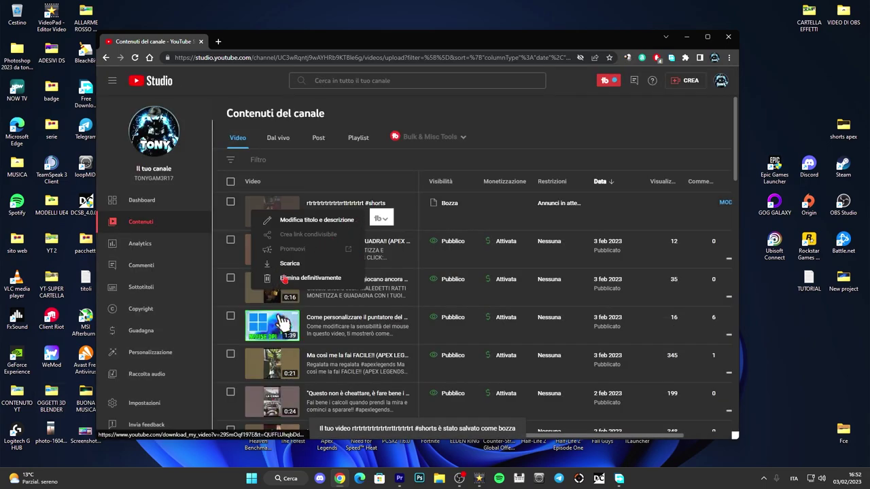
left_click(292, 287)
left_click(305, 274)
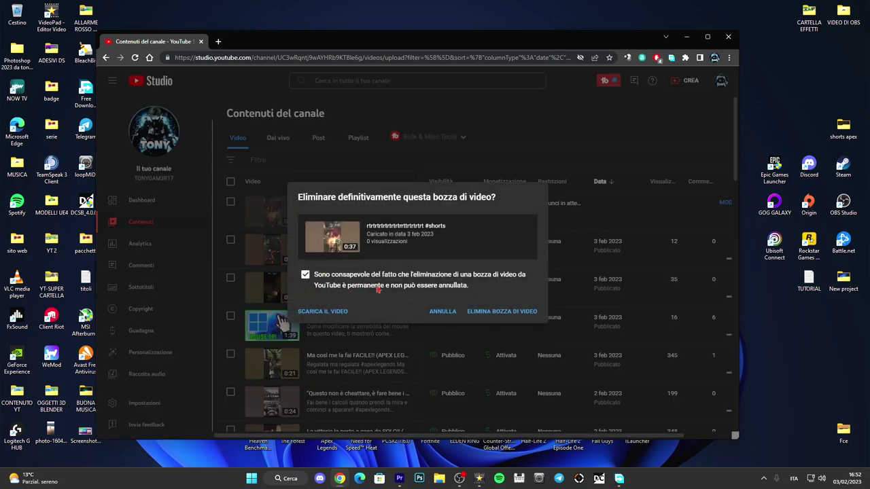
left_click(488, 313)
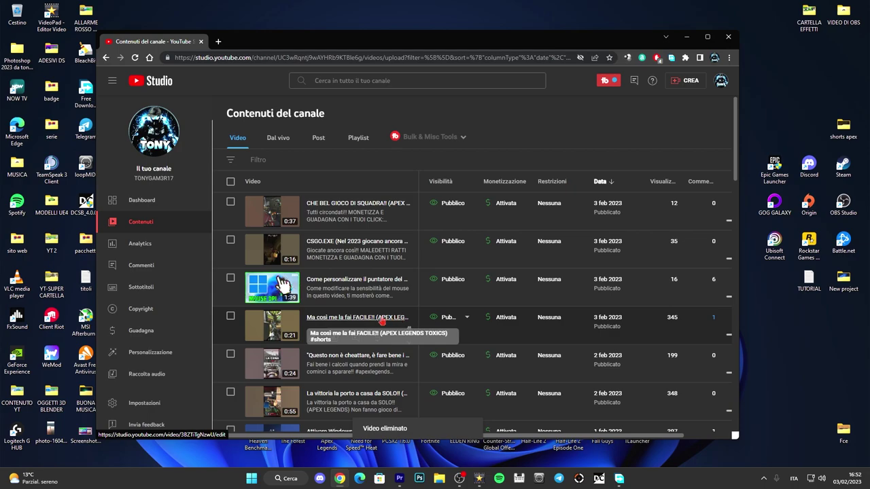
left_click(727, 37)
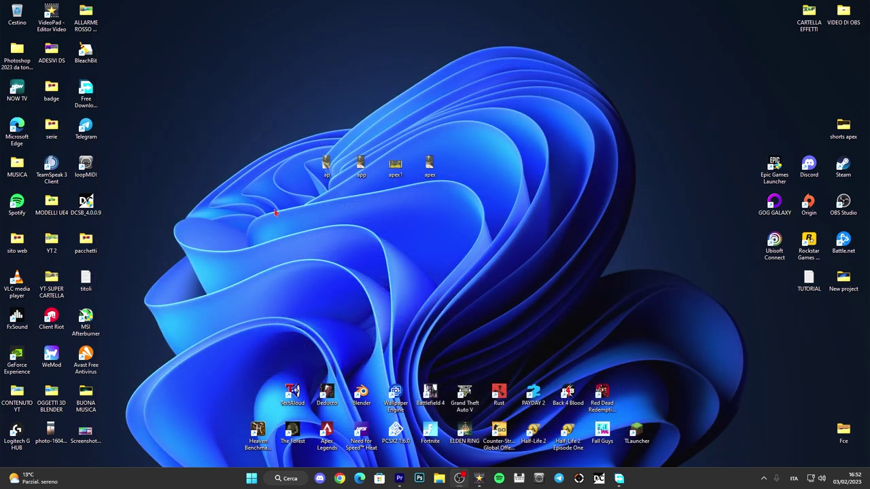
left_click(394, 230)
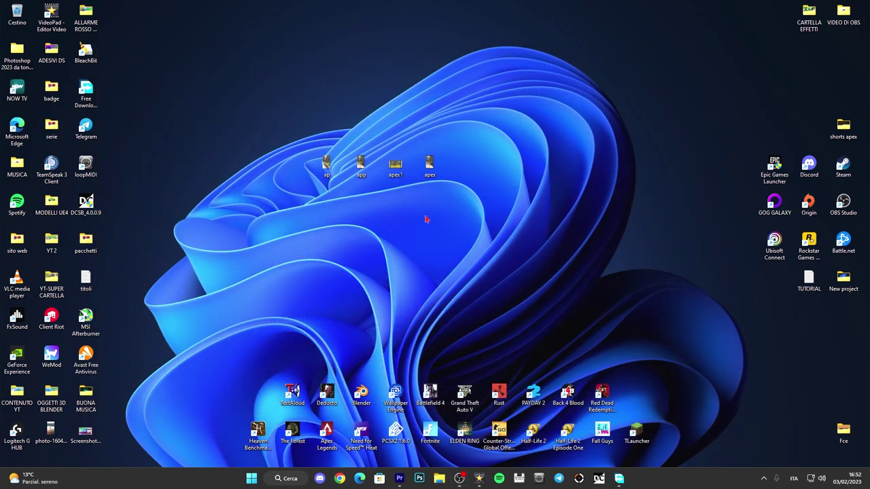